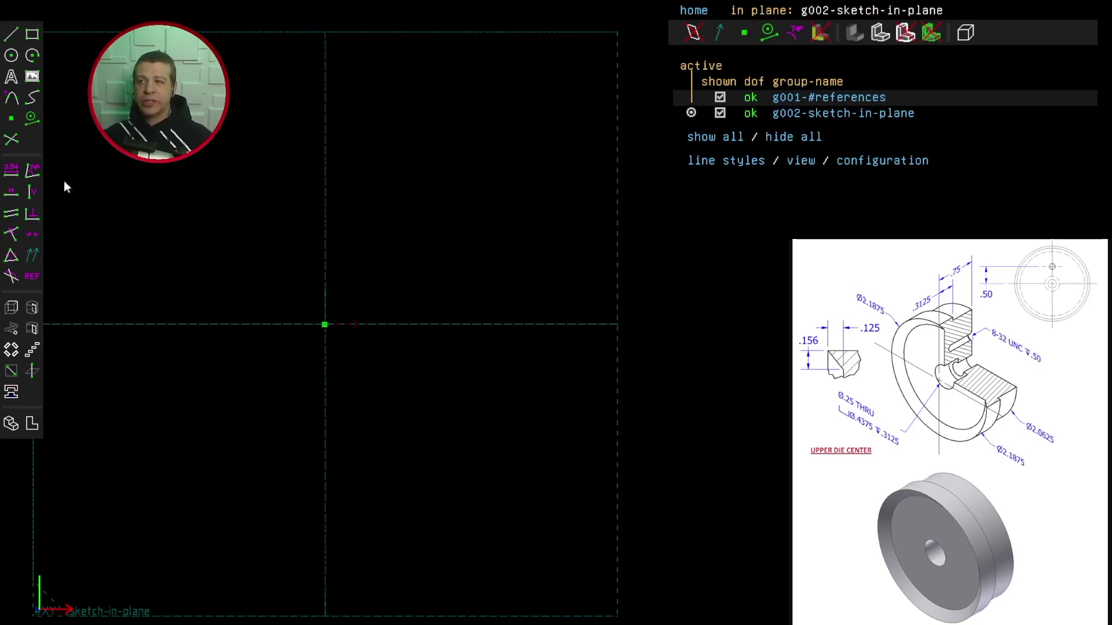
# Browse the configuration settings, then pick the Line Segment tool
pyautogui.click(882, 160)
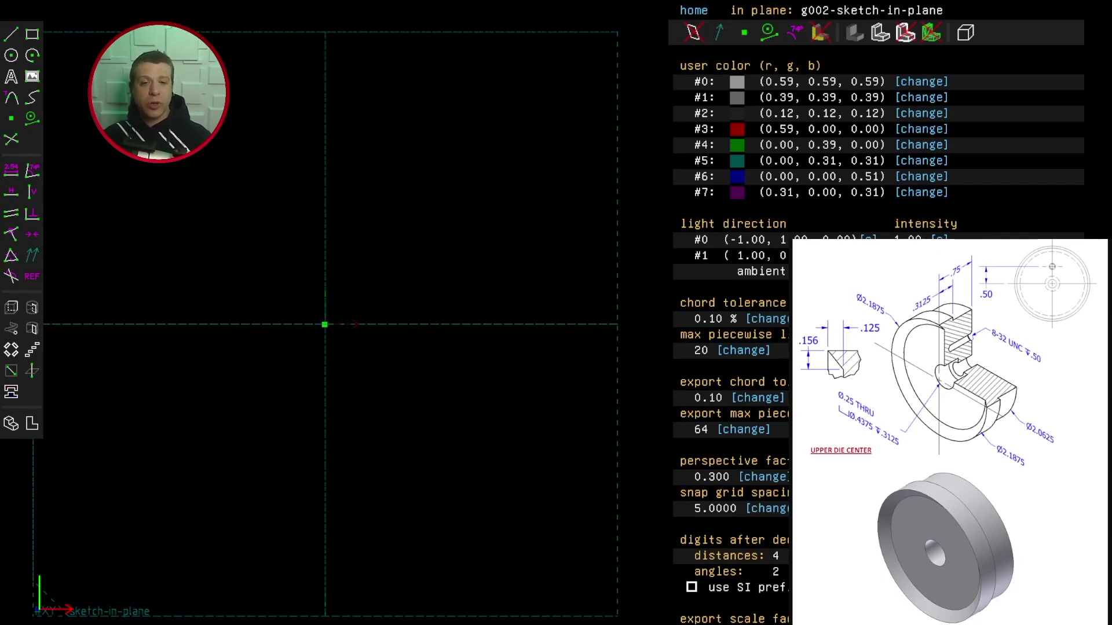
pyautogui.scroll(-5, 878, 173)
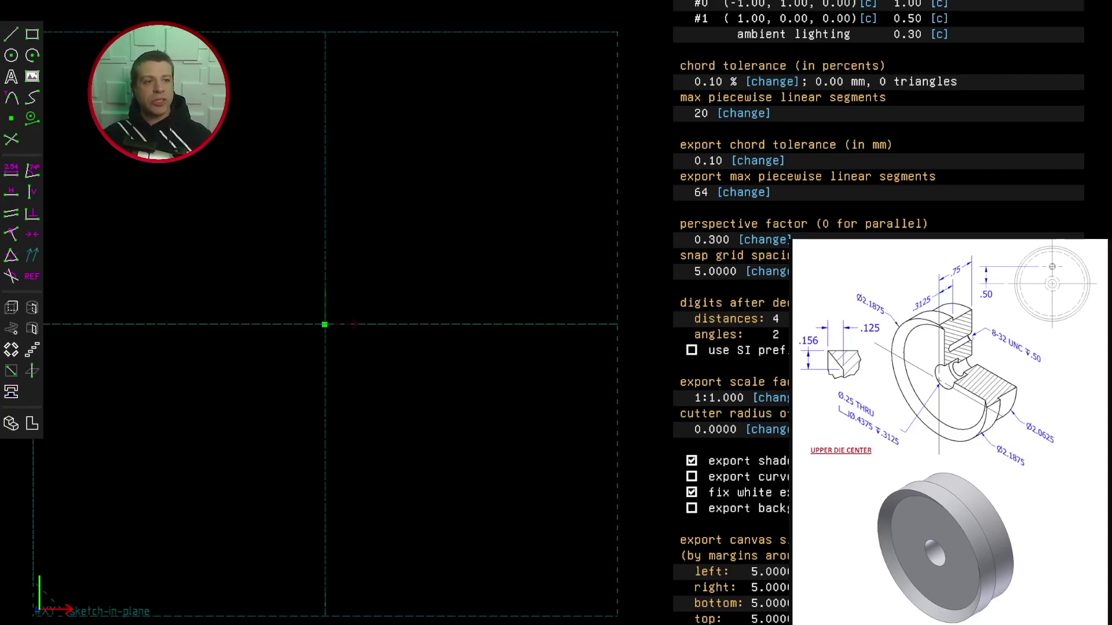
pyautogui.click(11, 34)
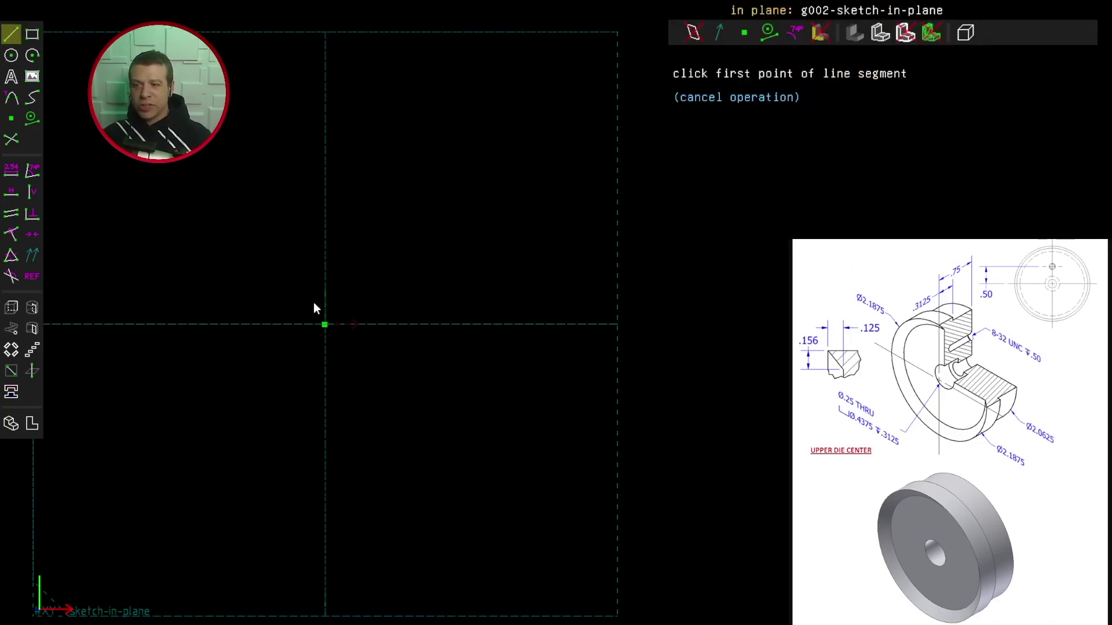
# Draw a horizontal top-edge line and dimension its length to 0.3125
pyautogui.click(313, 302)
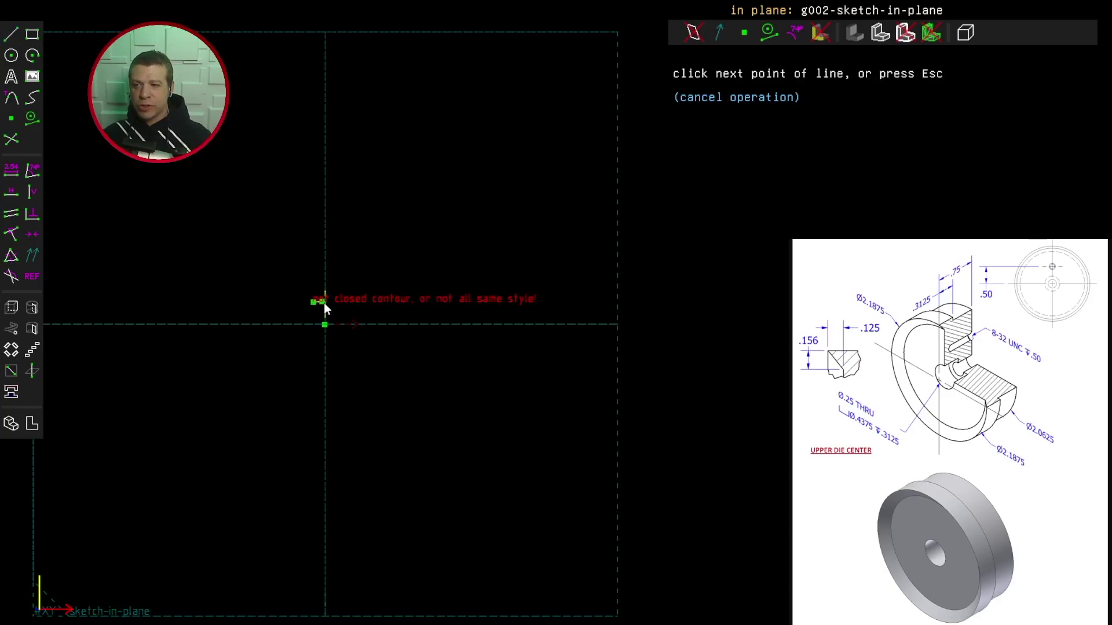
pyautogui.click(328, 304)
pyautogui.scroll(11, 327, 306)
pyautogui.press('Escape')
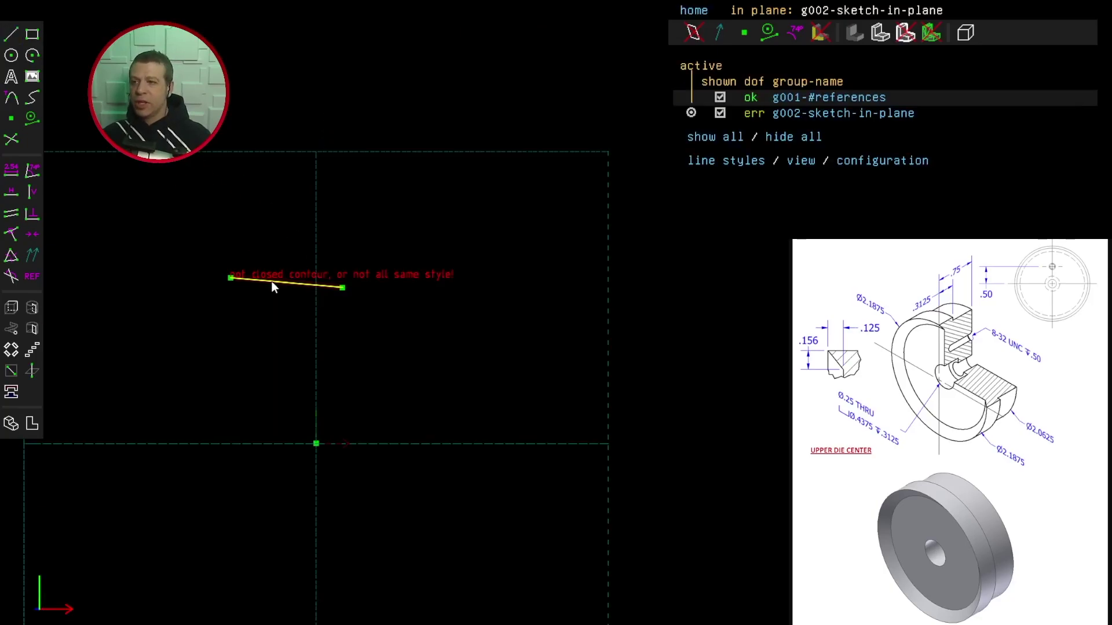
pyautogui.click(290, 283)
pyautogui.press('h')
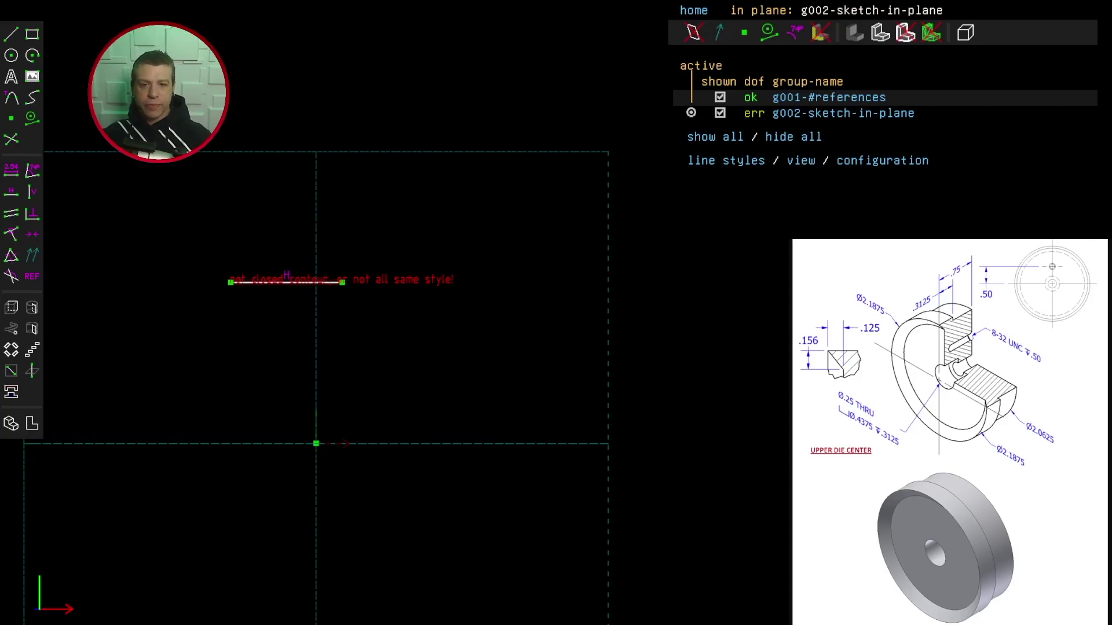
pyautogui.write('d0.3125')
pyautogui.press('Return')
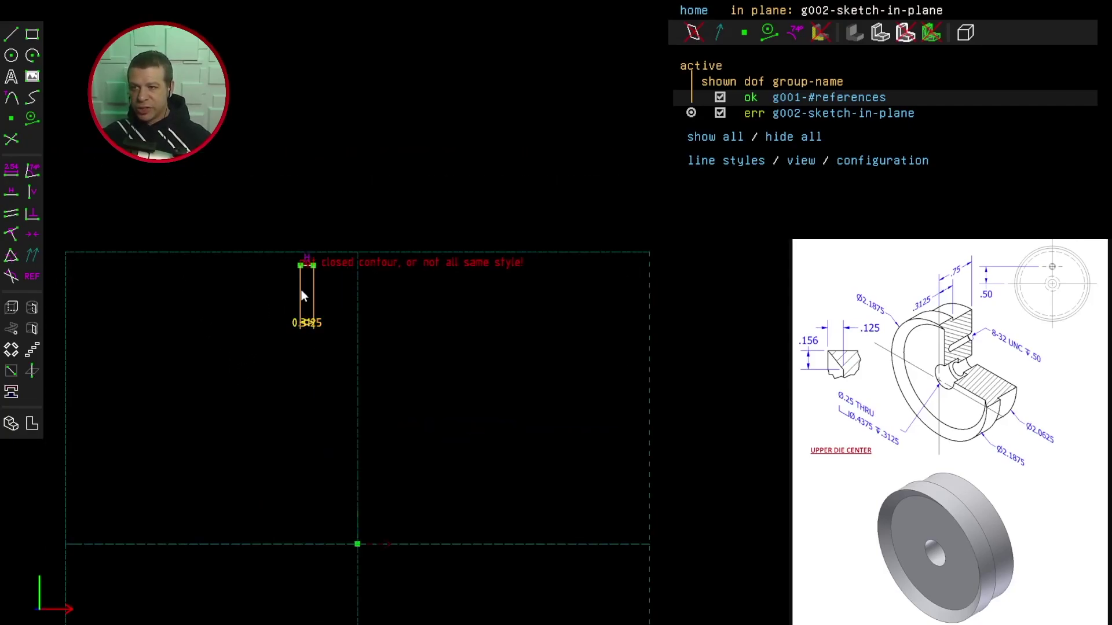
# Recentre the view and move the 0.3125 line down above the origin
pyautogui.scroll(6, 301, 295)
pyautogui.moveTo(300, 203)
pyautogui.mouseDown(button='right')
pyautogui.moveTo(300, 311)
pyautogui.moveTo(402, 470)
pyautogui.moveTo(407, 537)
pyautogui.mouseUp(button='right')
pyautogui.moveTo(527, 605); pyautogui.dragTo(464, 377, button='right')
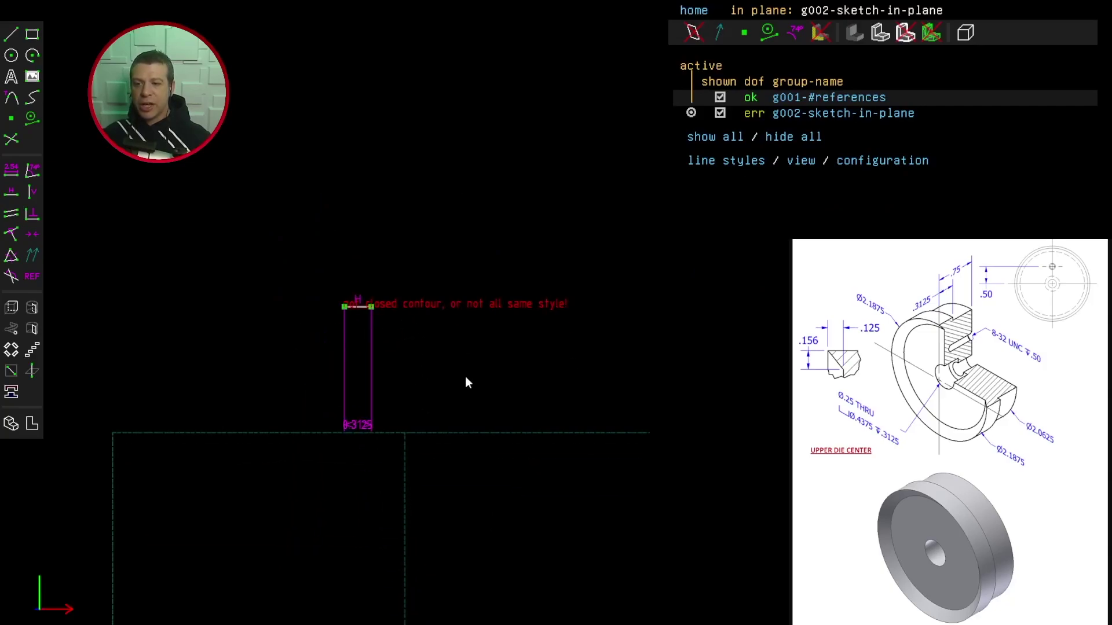
pyautogui.moveTo(470, 454)
pyautogui.mouseDown(button='right')
pyautogui.moveTo(411, 238)
pyautogui.moveTo(420, 258)
pyautogui.mouseUp(button='right')
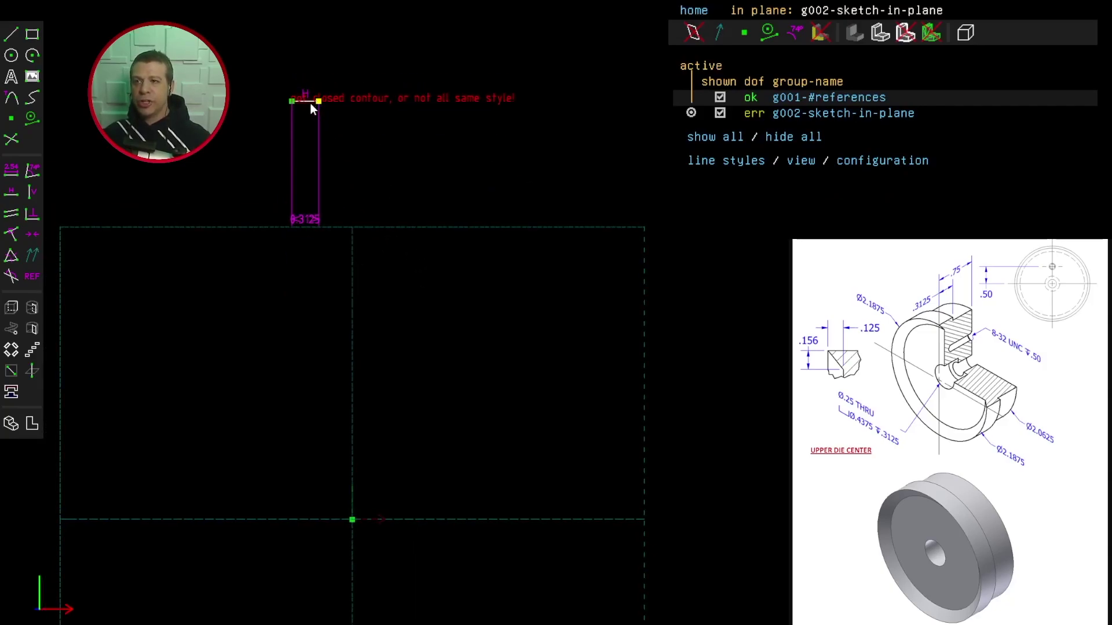
pyautogui.moveTo(310, 103); pyautogui.dragTo(341, 318)
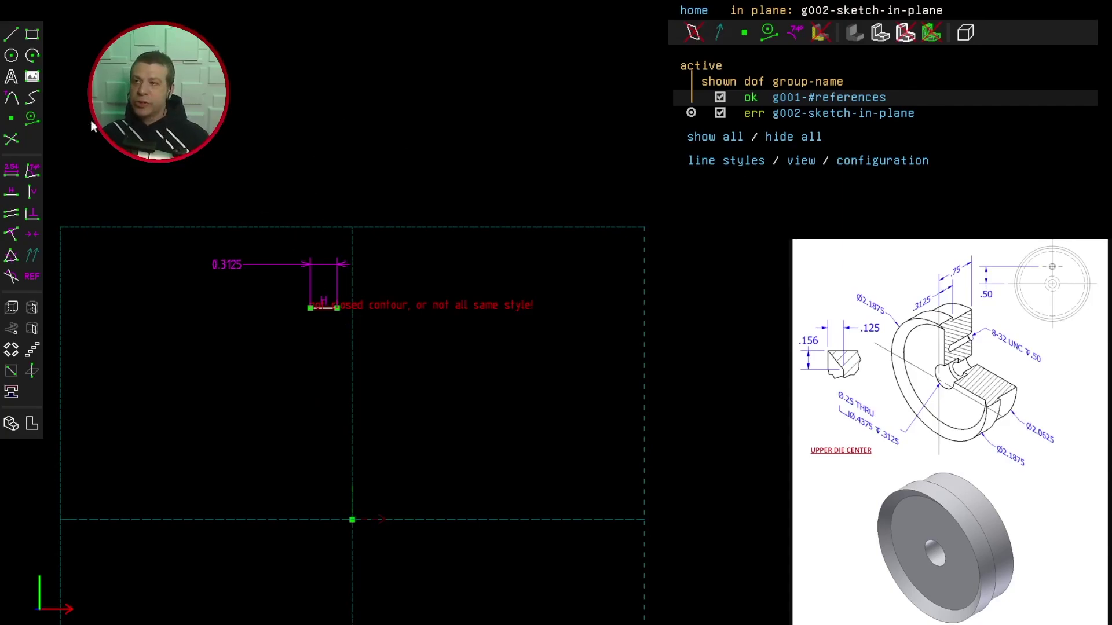
pyautogui.click(11, 33)
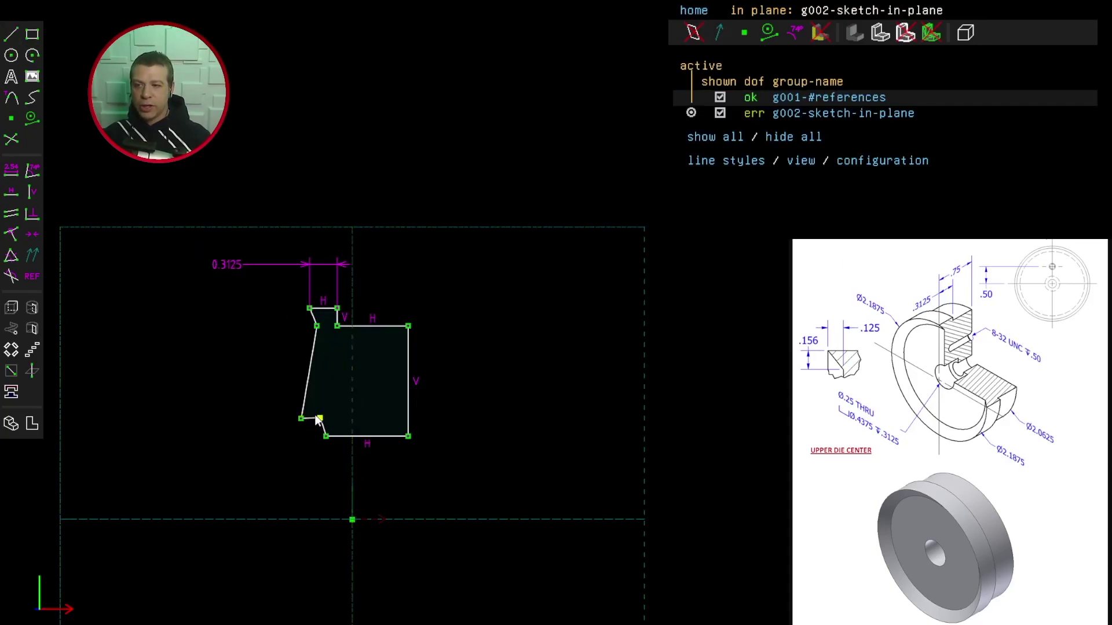
# Close the stepped outline and nudge its lower-left corner to the right
pyautogui.click(323, 420)
pyautogui.click(321, 421)
pyautogui.moveTo(301, 418); pyautogui.dragTo(309, 418)
# Make the left edge and short step segment vertical and the short lower segment horizontal
pyautogui.click(315, 366)
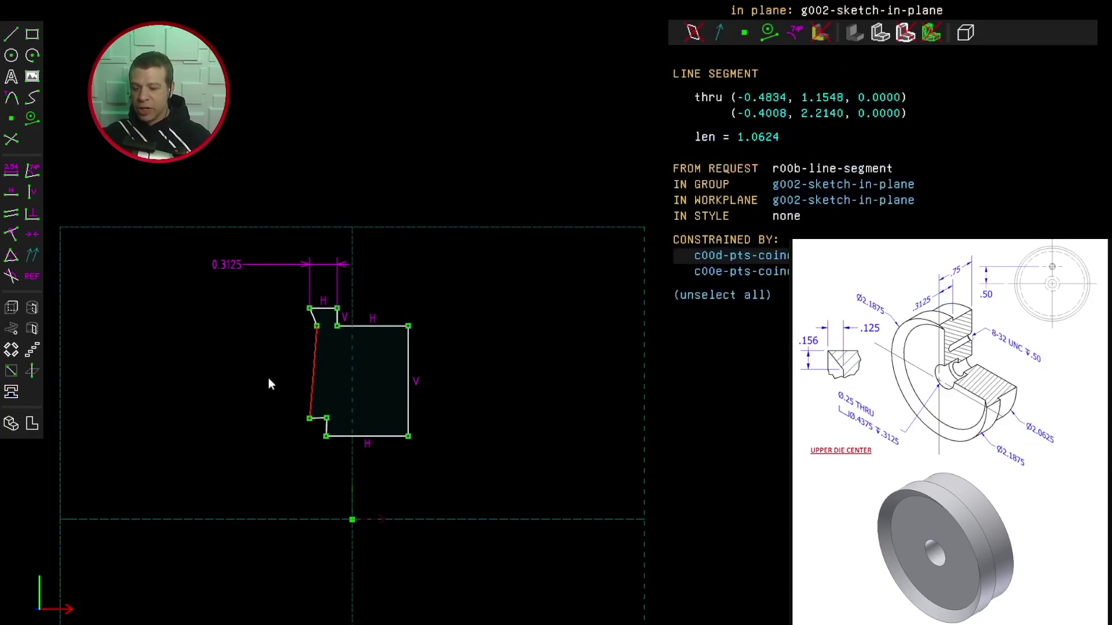
pyautogui.click(32, 190)
pyautogui.scroll(3, 325, 435)
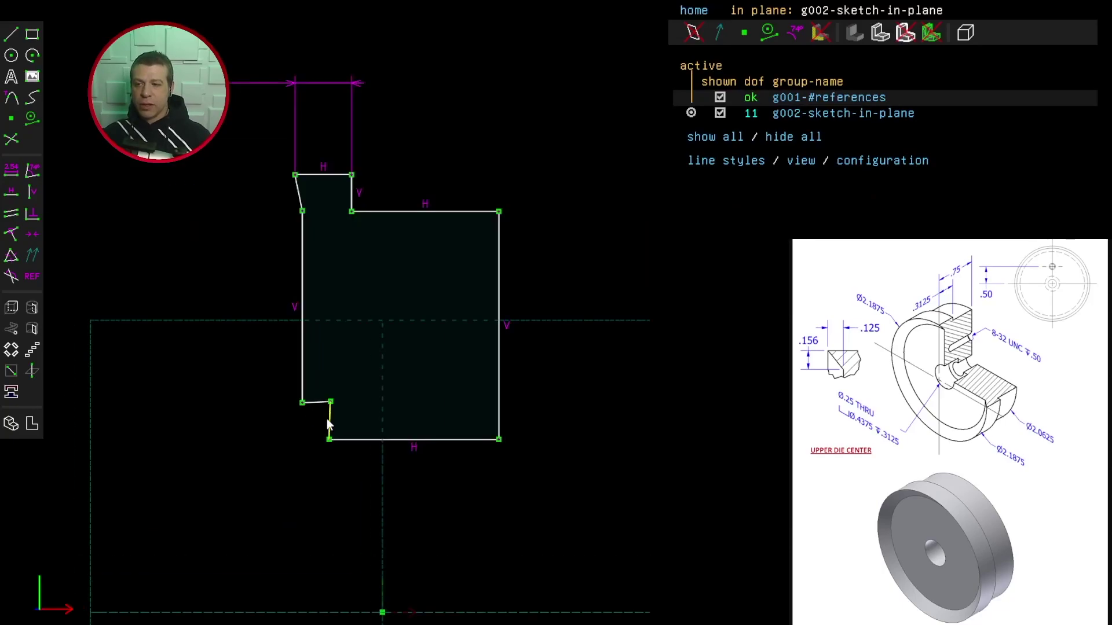
pyautogui.click(327, 427)
pyautogui.click(32, 191)
pyautogui.click(313, 401)
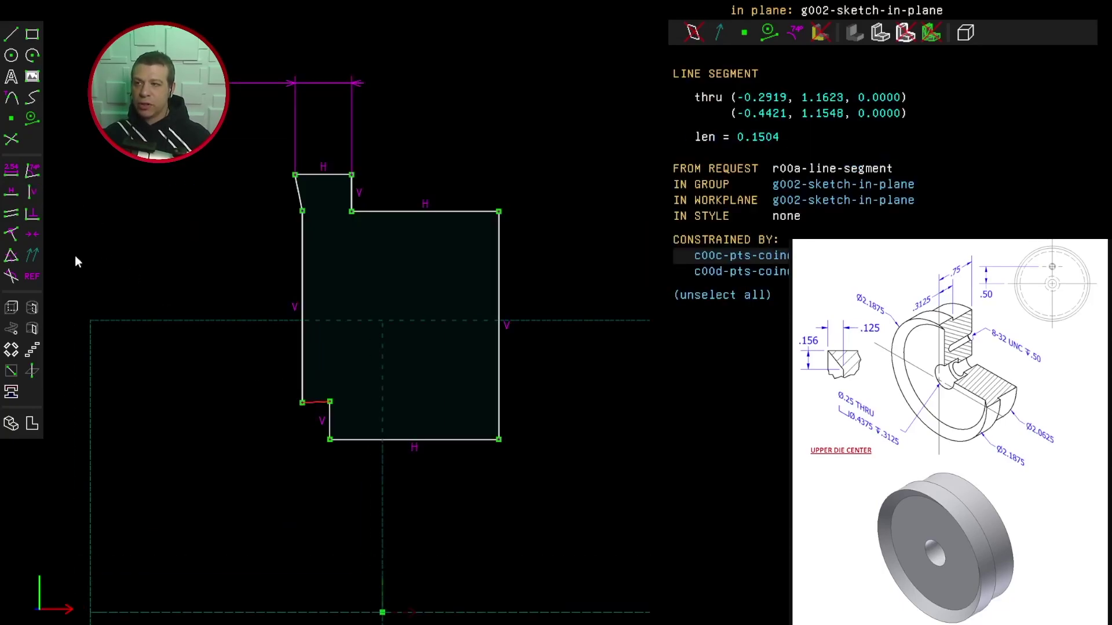
pyautogui.click(11, 191)
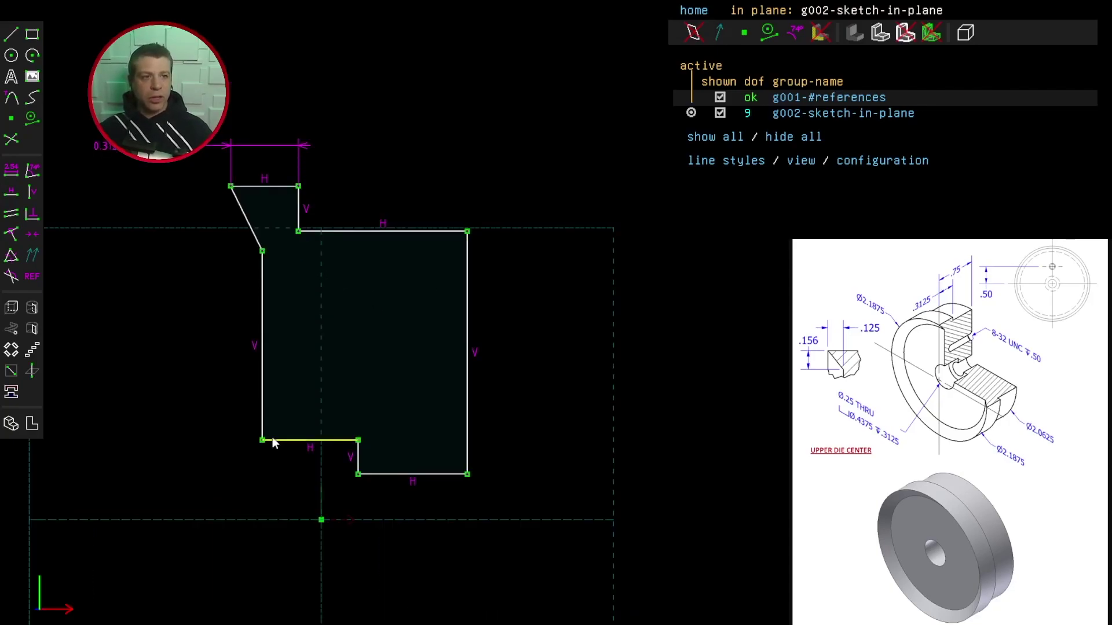
# Dimension the top-left corner to right edge distance as 0.75
pyautogui.click(231, 186)
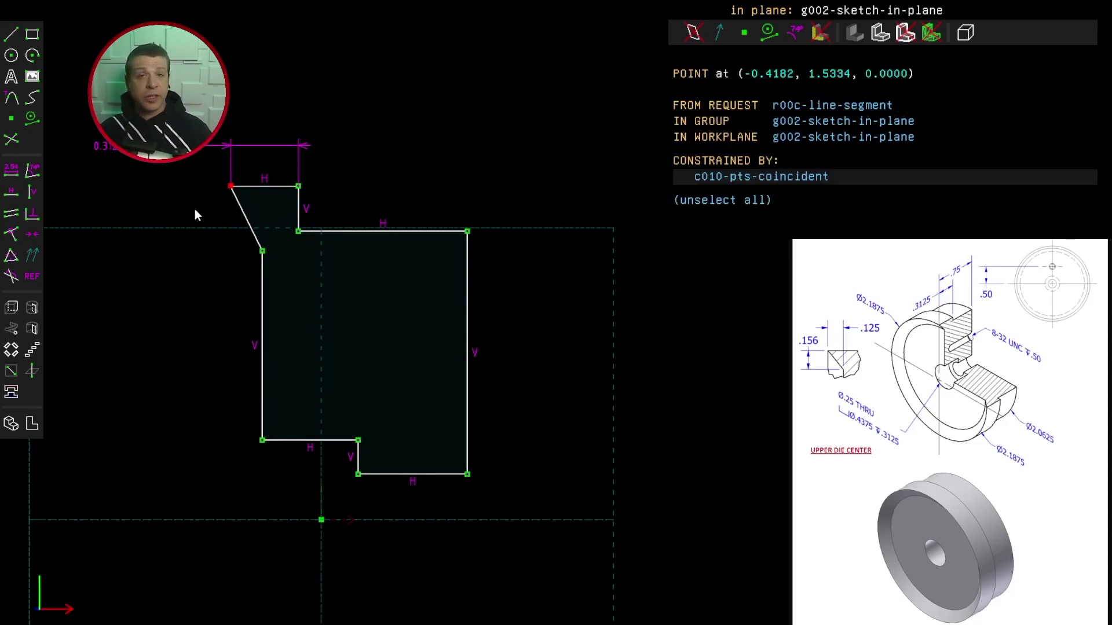
pyautogui.click(467, 272)
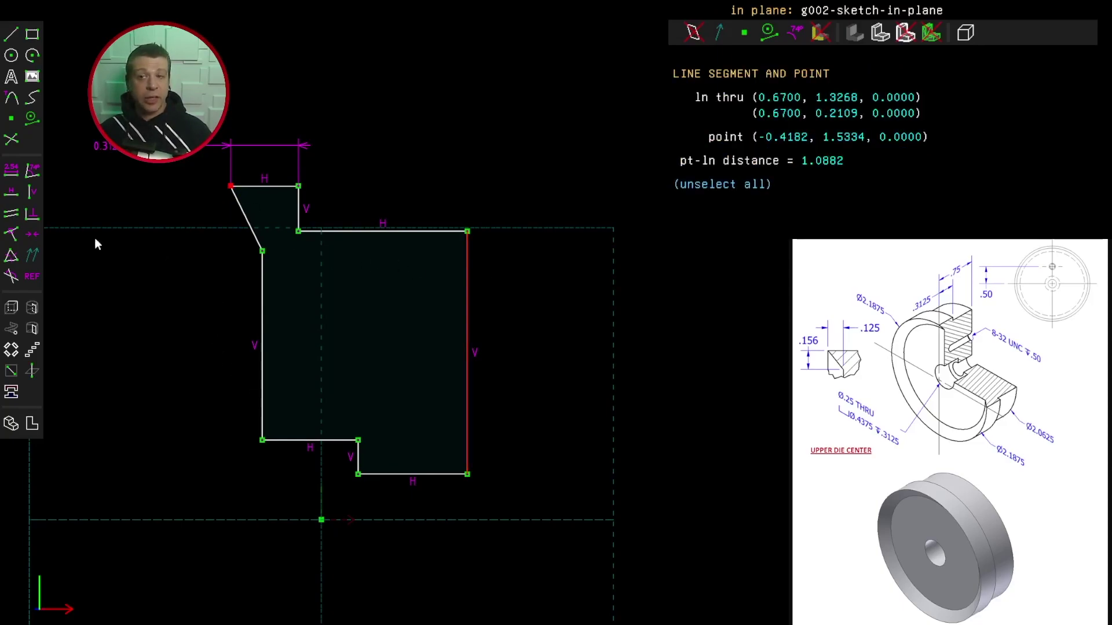
pyautogui.click(11, 172)
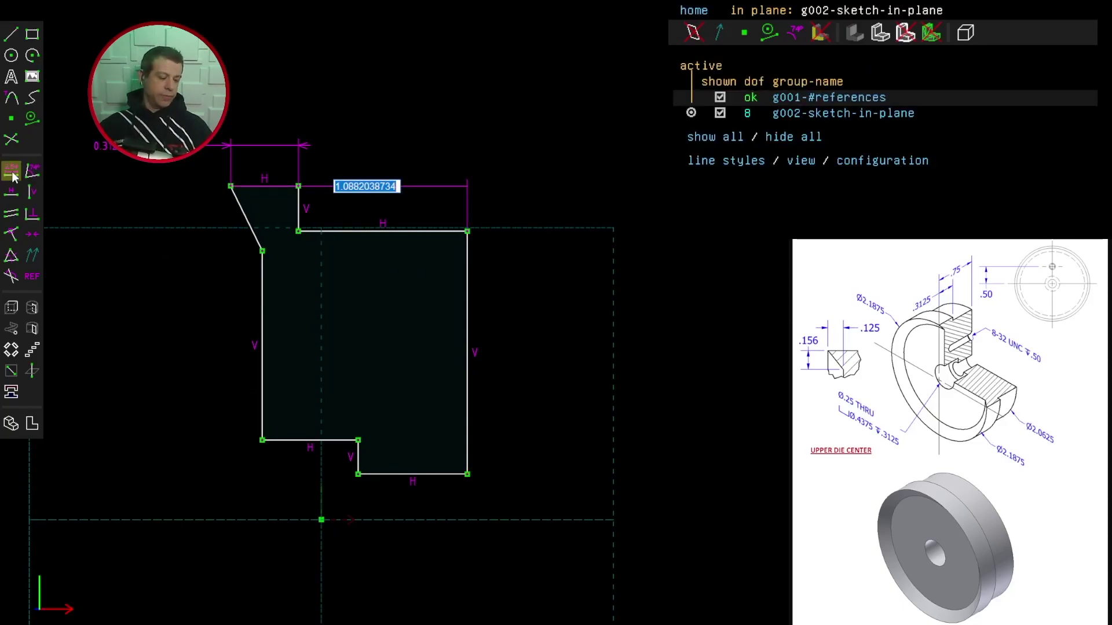
pyautogui.write('.75')
pyautogui.press('Return')
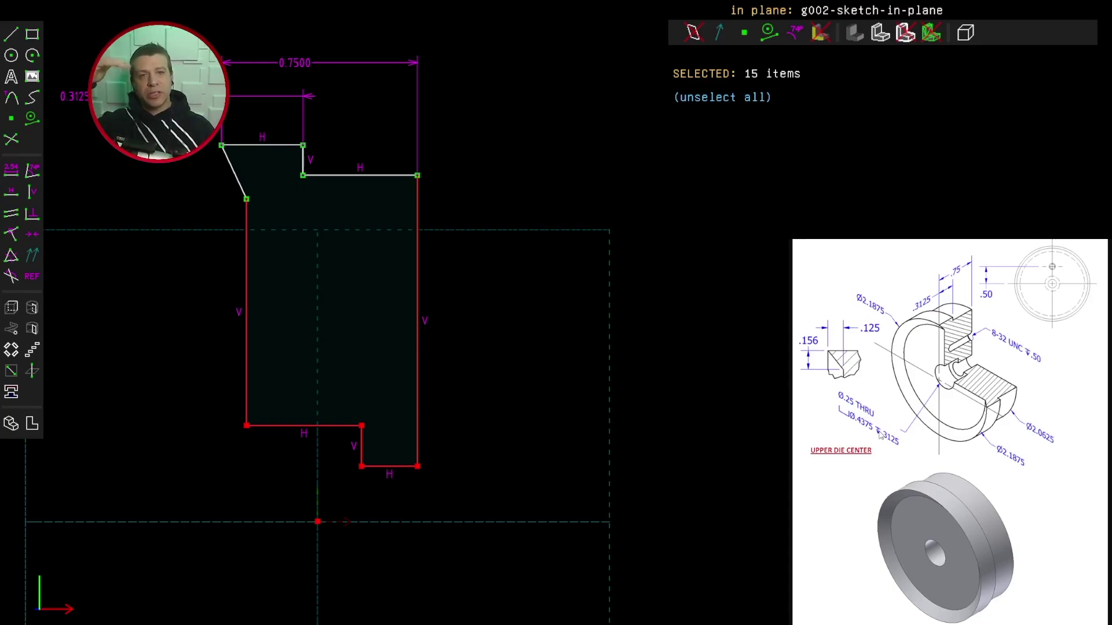
# Start a 0.3125 length dimension on the lower-left horizontal edge
pyautogui.click(339, 468)
pyautogui.click(299, 427)
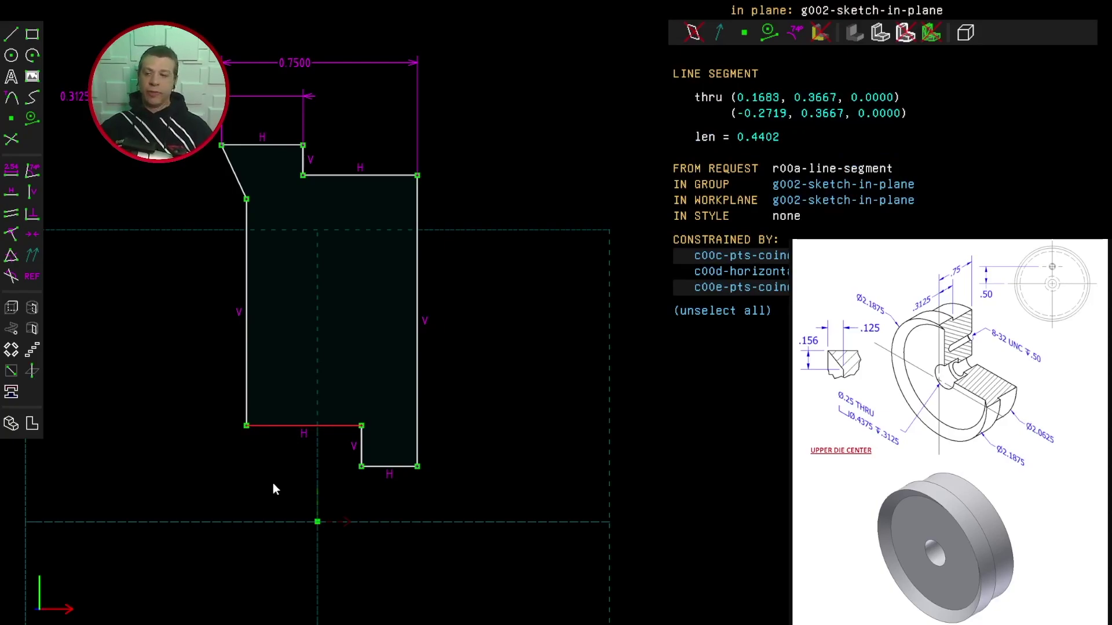
pyautogui.press('d')
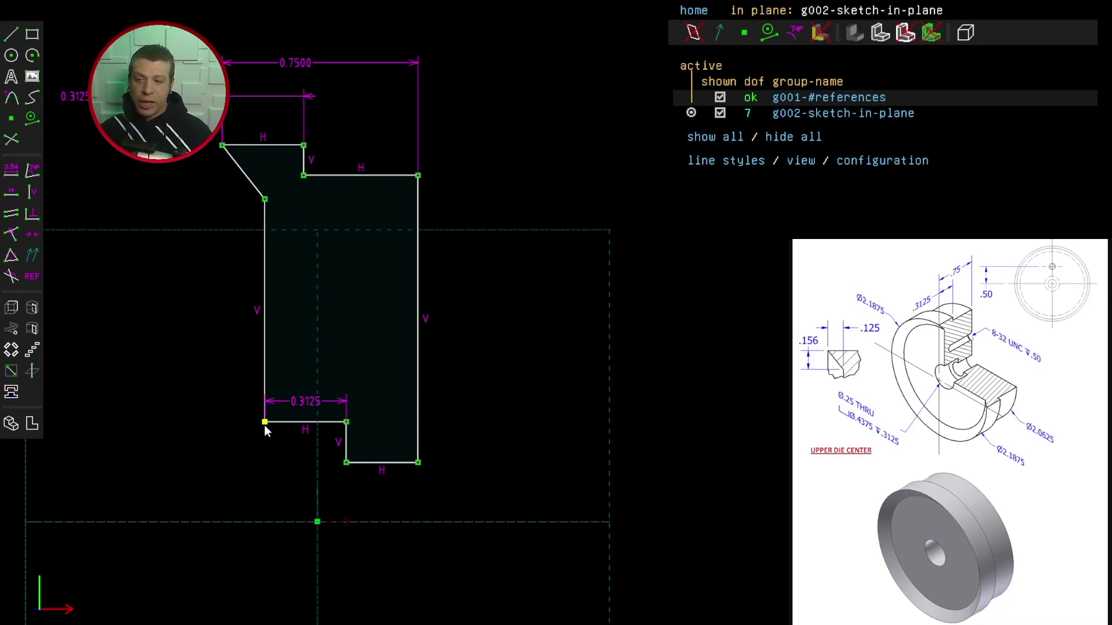
# Dimension the lower edge above the origin and set the bottom step offset to 0.125
pyautogui.click(317, 522)
pyautogui.click(281, 422)
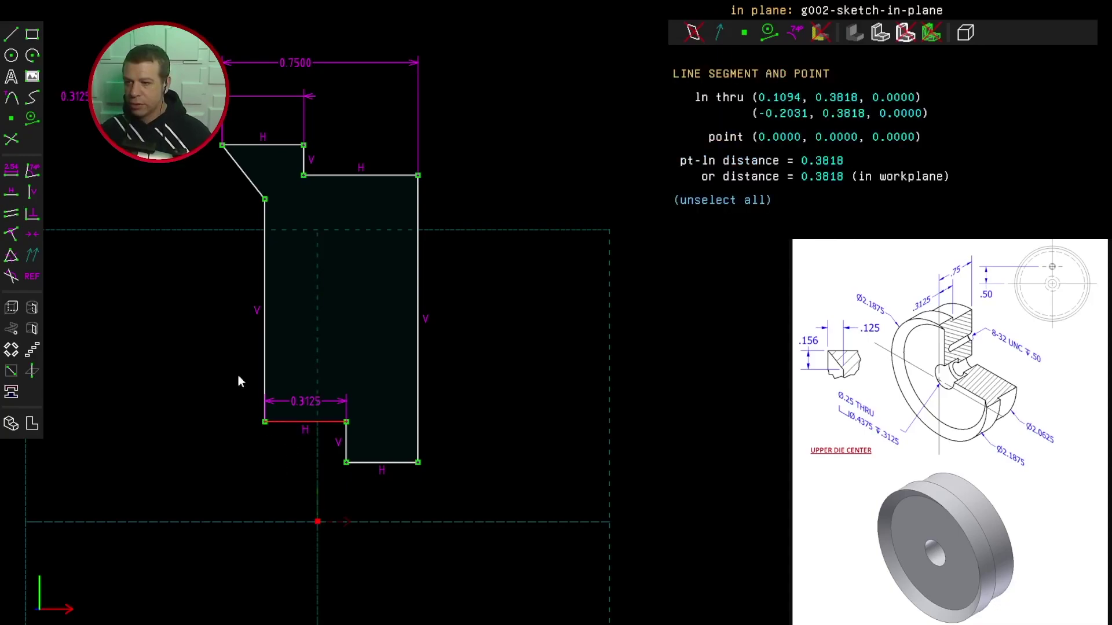
pyautogui.click(11, 170)
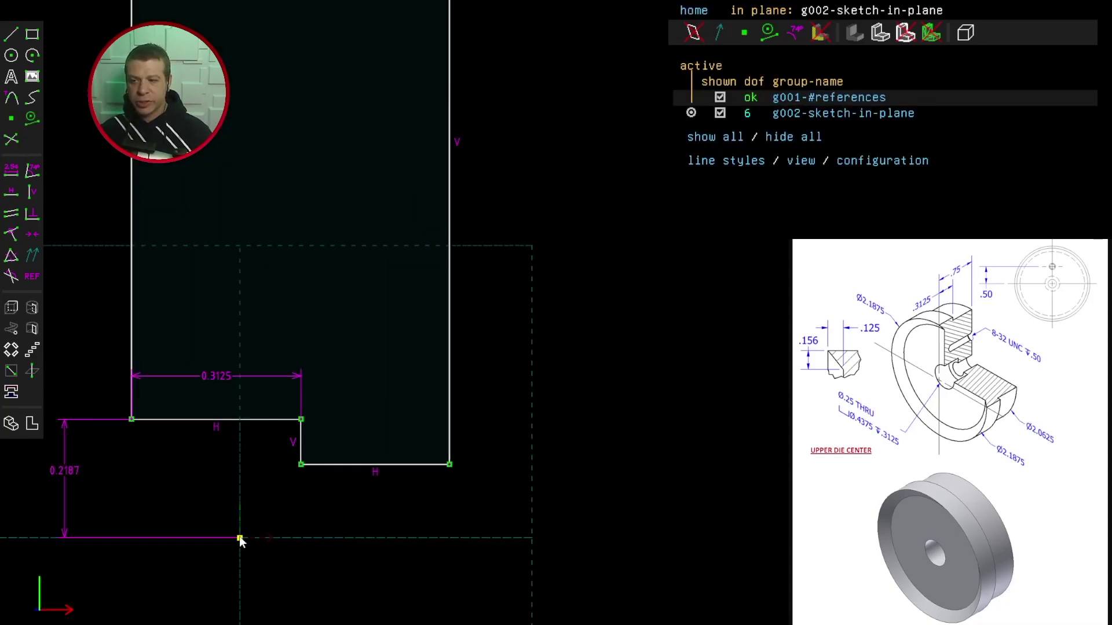
pyautogui.click(240, 537)
pyautogui.click(356, 465)
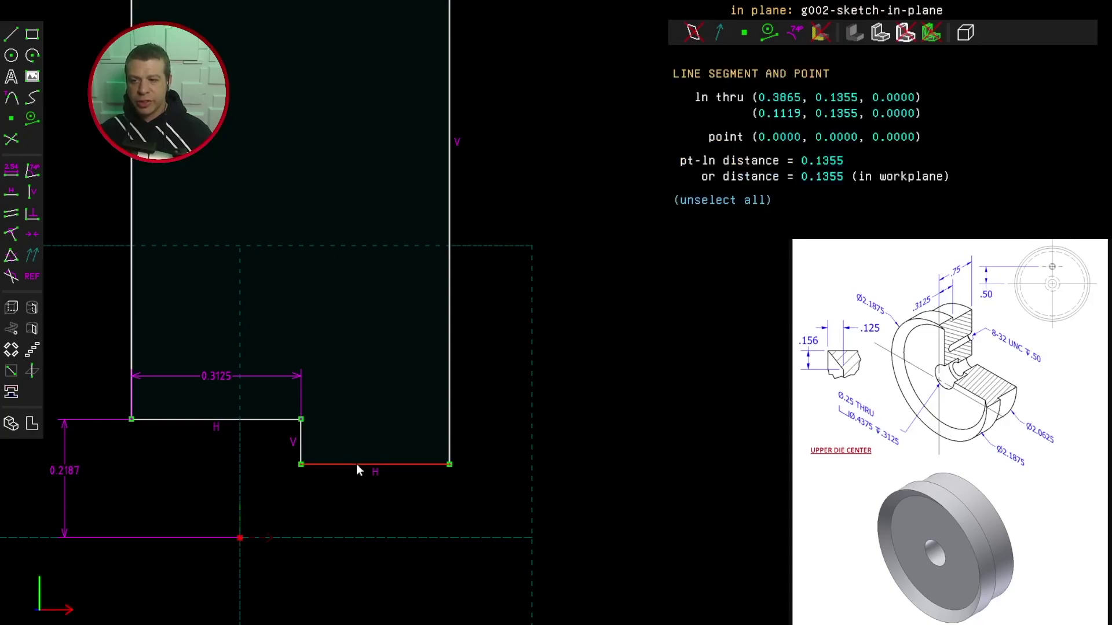
pyautogui.click(11, 170)
pyautogui.write('0.125')
pyautogui.press('Return')
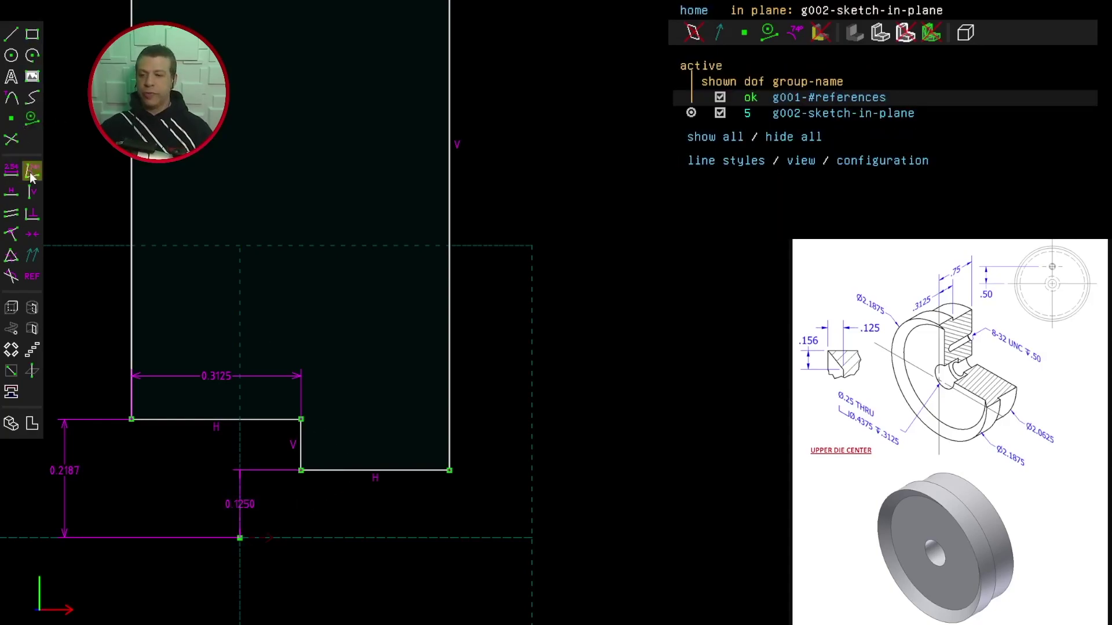
# Place the 1.0312 height dimension from the origin beside the profile
pyautogui.scroll(-4, 422, 463)
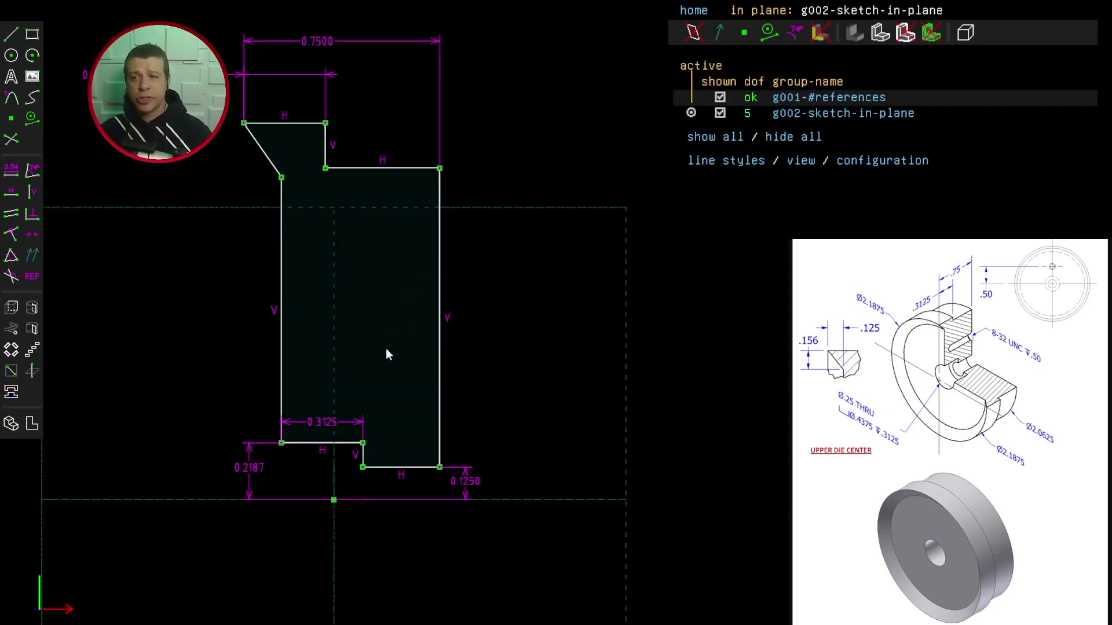
pyautogui.click(334, 500)
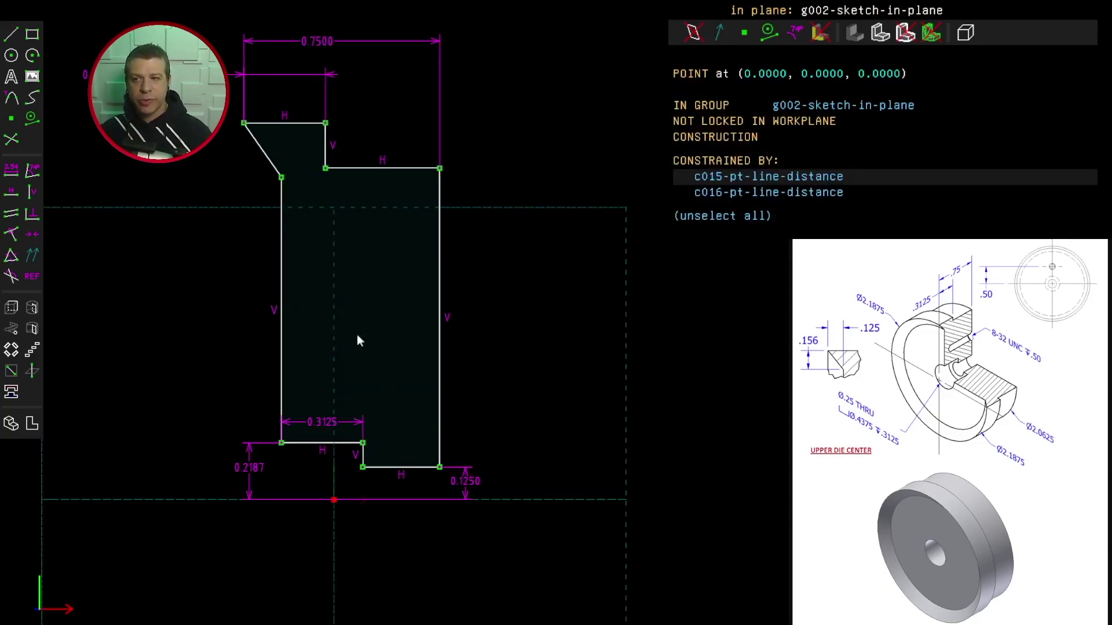
pyautogui.click(391, 172)
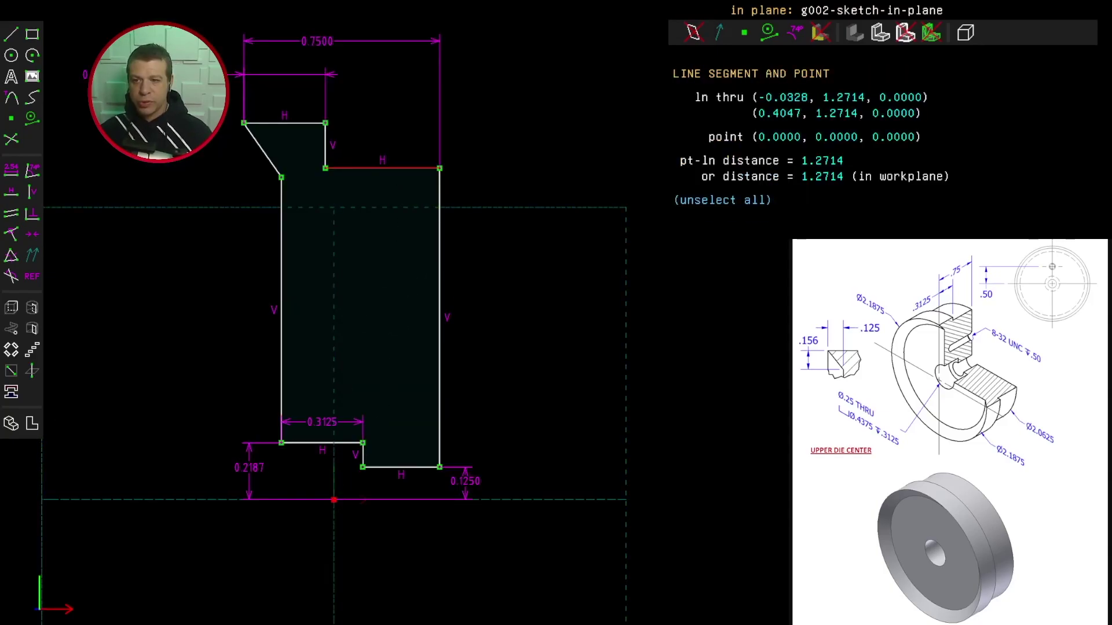
pyautogui.press('Escape')
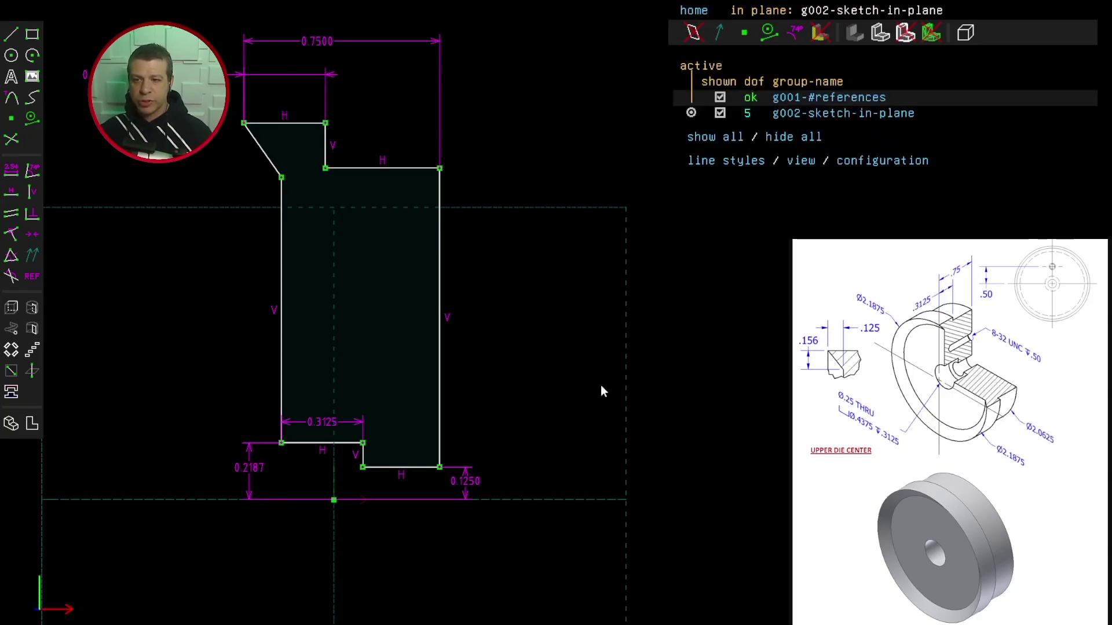
pyautogui.click(332, 500)
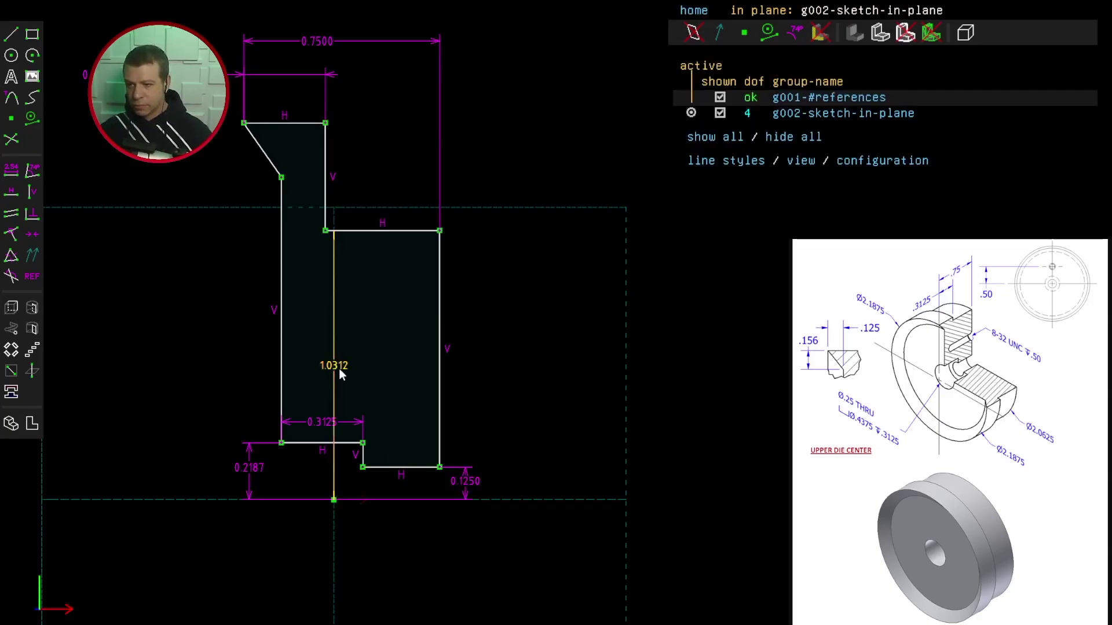
pyautogui.moveTo(339, 369); pyautogui.dragTo(473, 369)
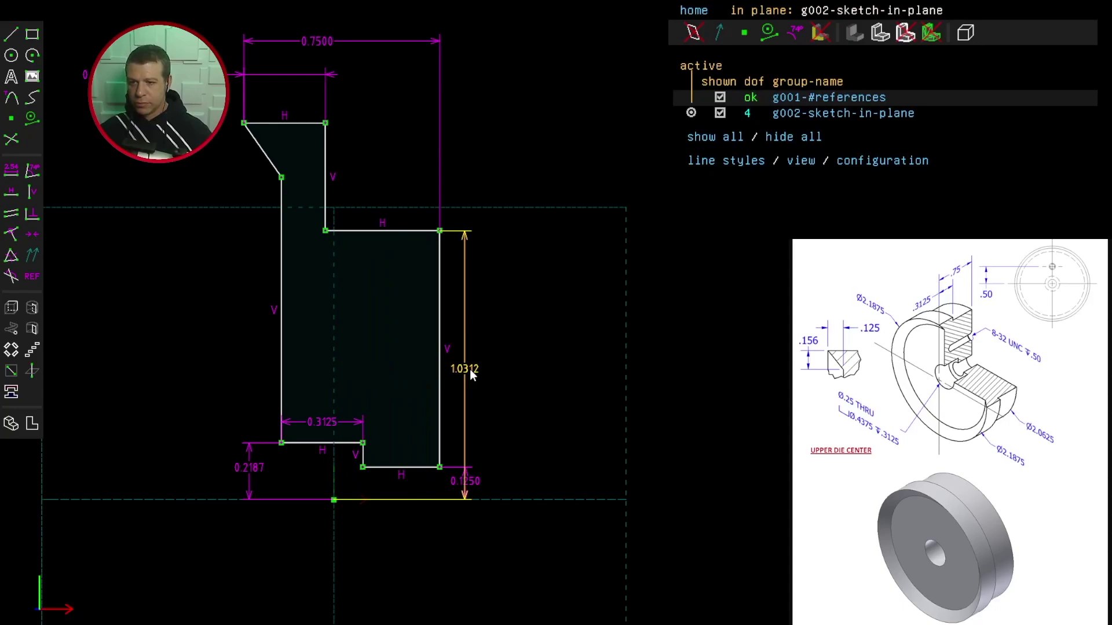
# Constrain the chamfer's lower corner 0.156 below the top edge
pyautogui.click(281, 177)
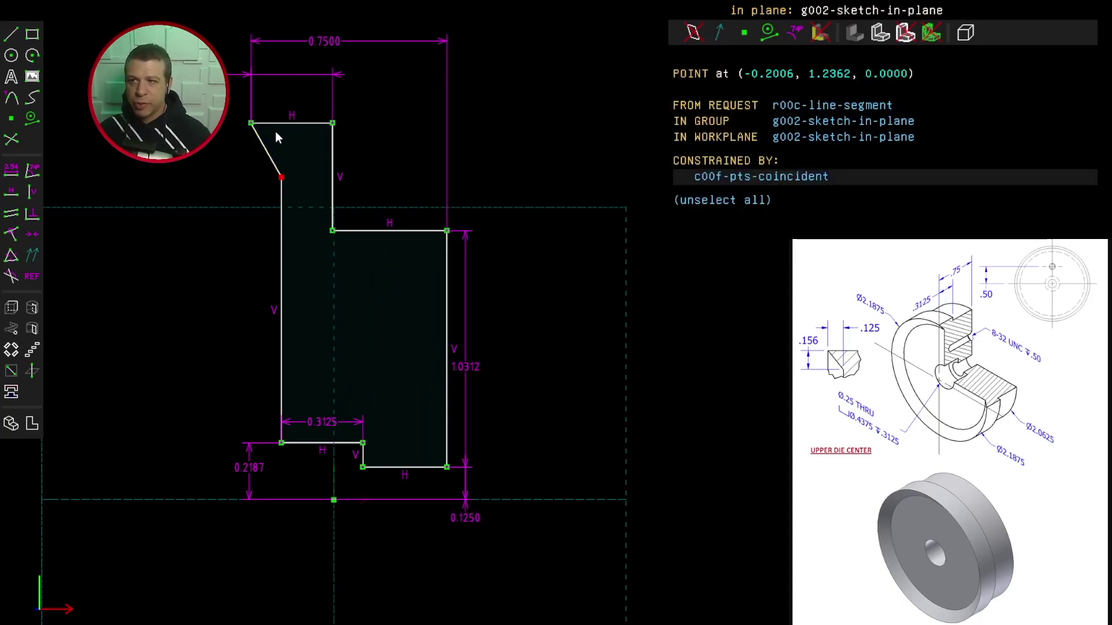
pyautogui.click(275, 123)
pyautogui.click(11, 172)
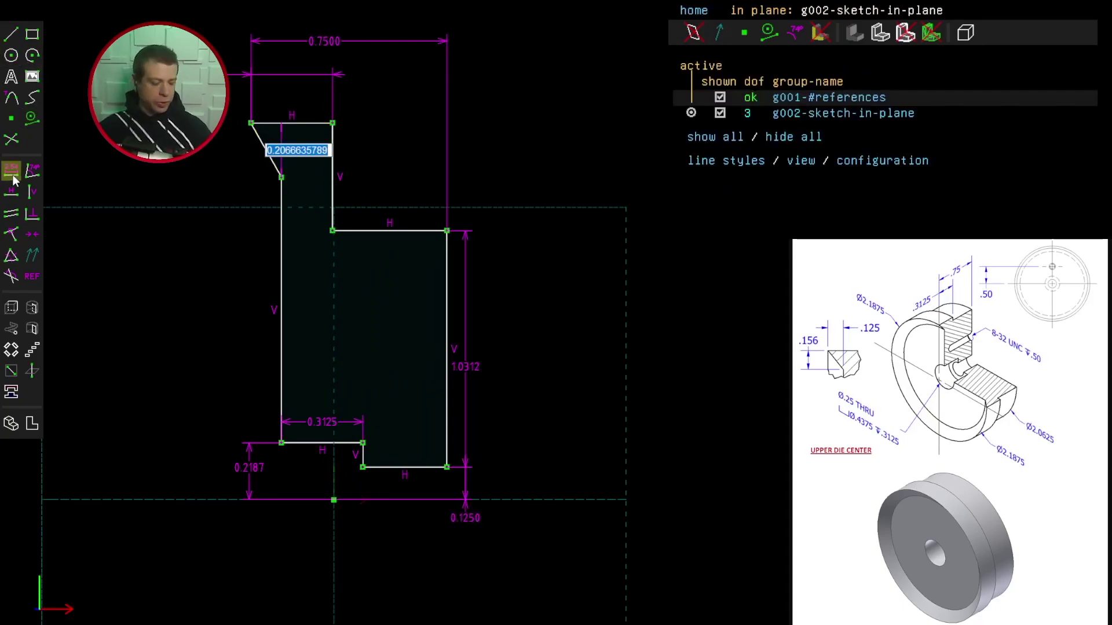
pyautogui.write('.156')
pyautogui.press('Return')
pyautogui.moveTo(251, 130)
pyautogui.mouseDown()
pyautogui.moveTo(245, 138)
pyautogui.moveTo(276, 137)
pyautogui.moveTo(260, 143)
pyautogui.mouseUp()
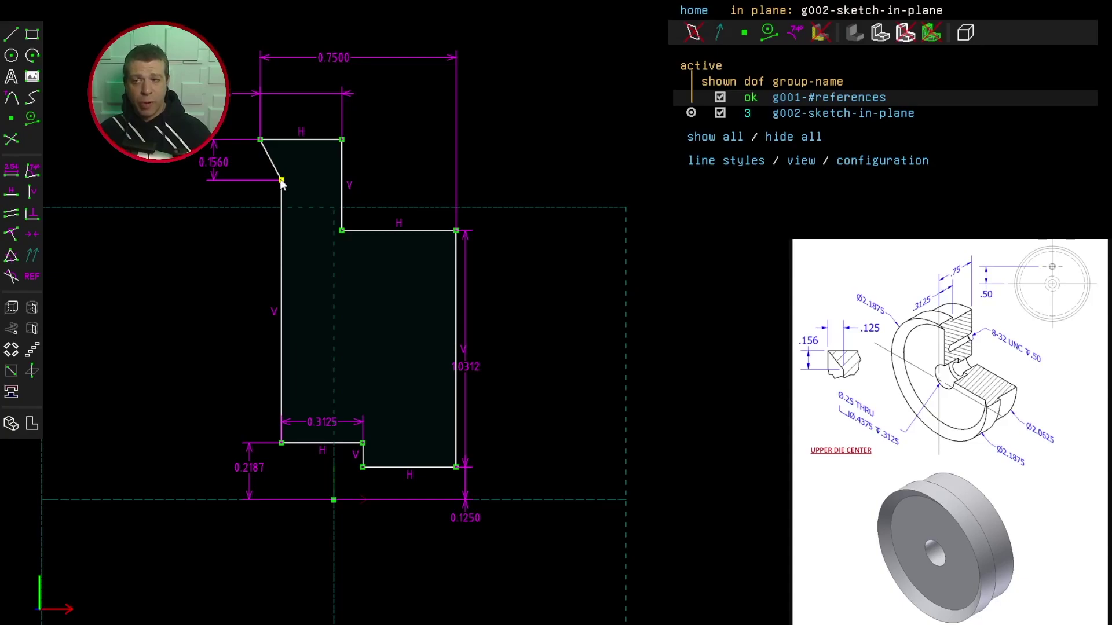
pyautogui.click(11, 119)
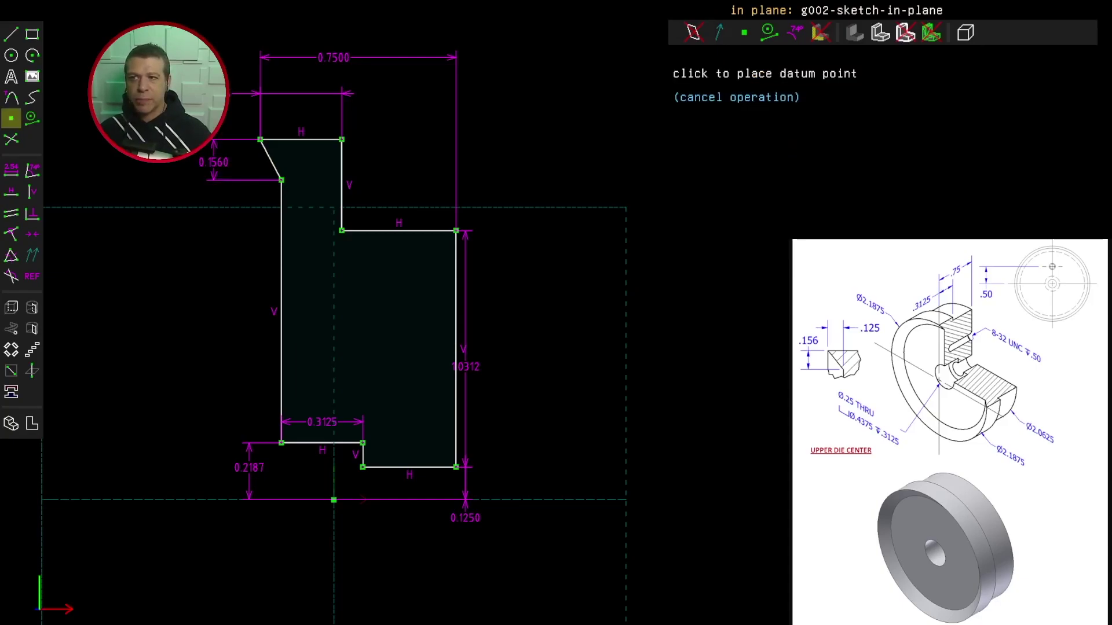
# Place a point on the top edge, aligned vertically above the chamfer's lower corner
pyautogui.click(283, 139)
pyautogui.scroll(5, 262, 145)
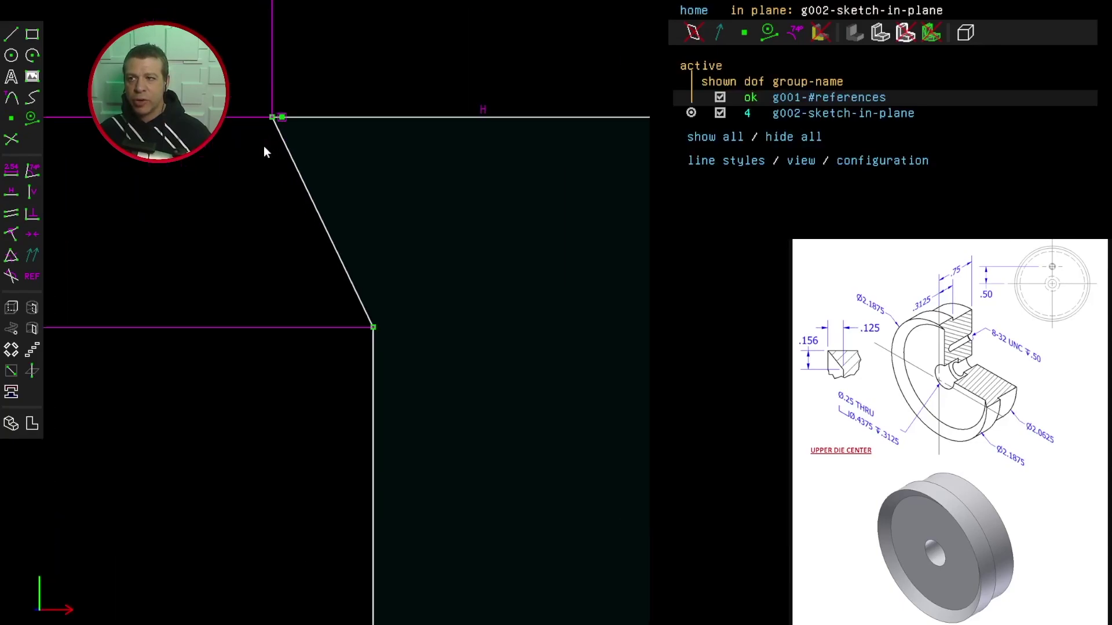
pyautogui.click(279, 88)
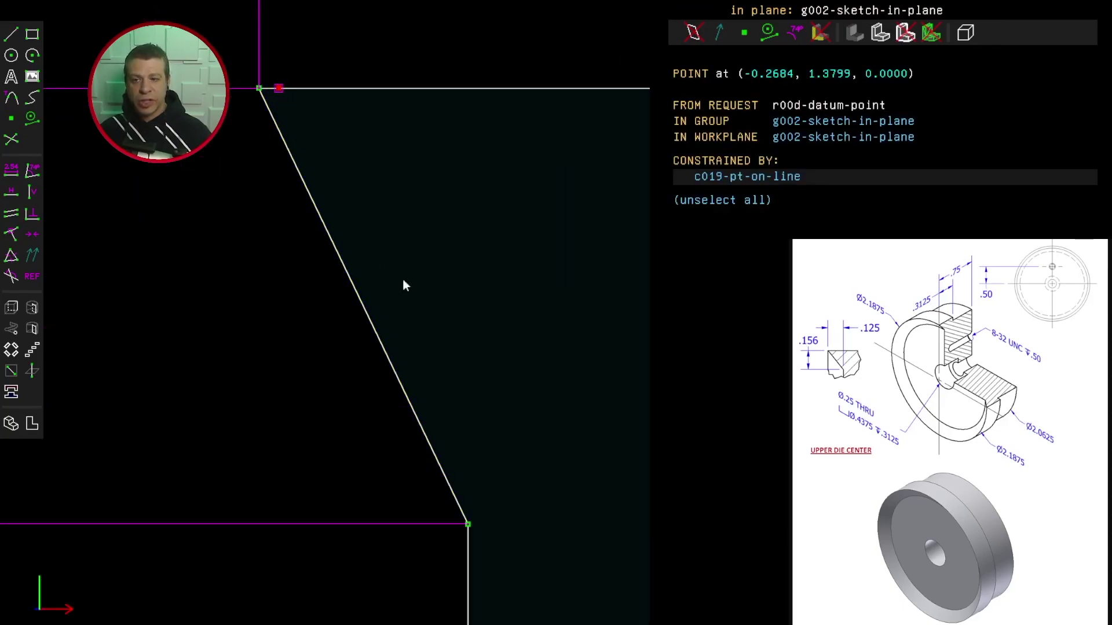
pyautogui.click(469, 521)
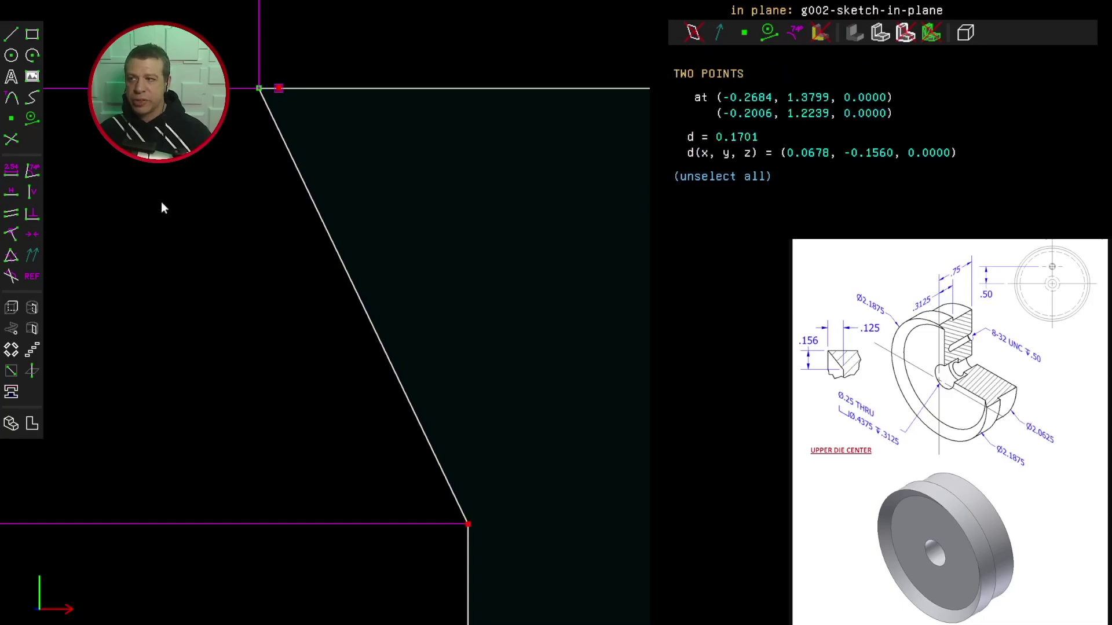
pyautogui.click(32, 191)
pyautogui.scroll(-4, 318, 276)
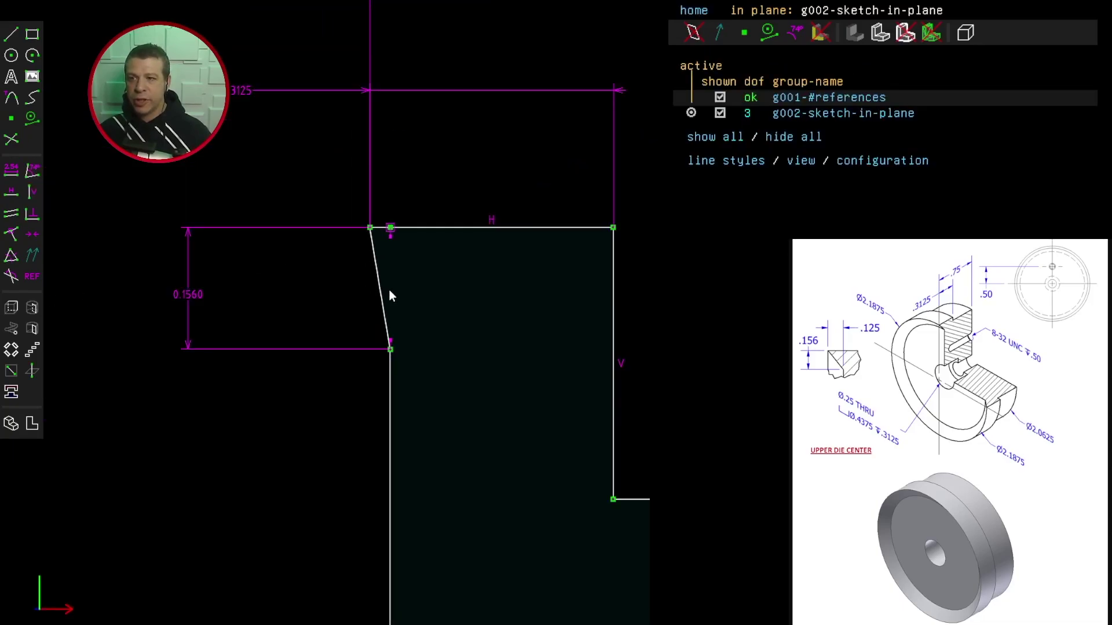
# Set the top-left corner to new point distance to 0.125 and view the whole profile
pyautogui.moveTo(359, 218); pyautogui.dragTo(399, 237)
pyautogui.click(11, 173)
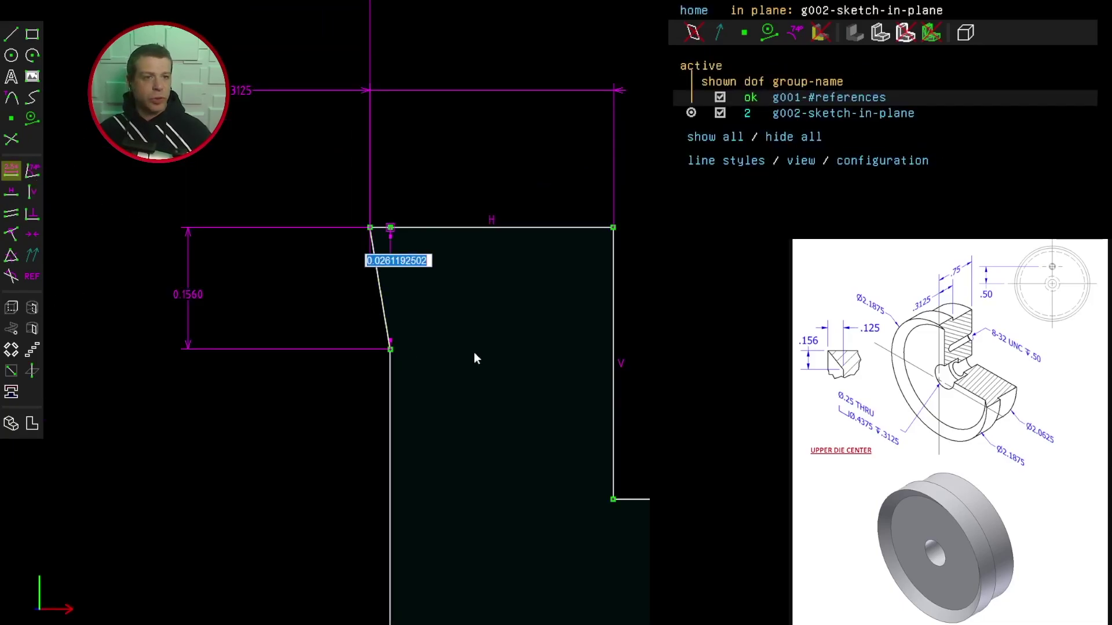
pyautogui.write('.125')
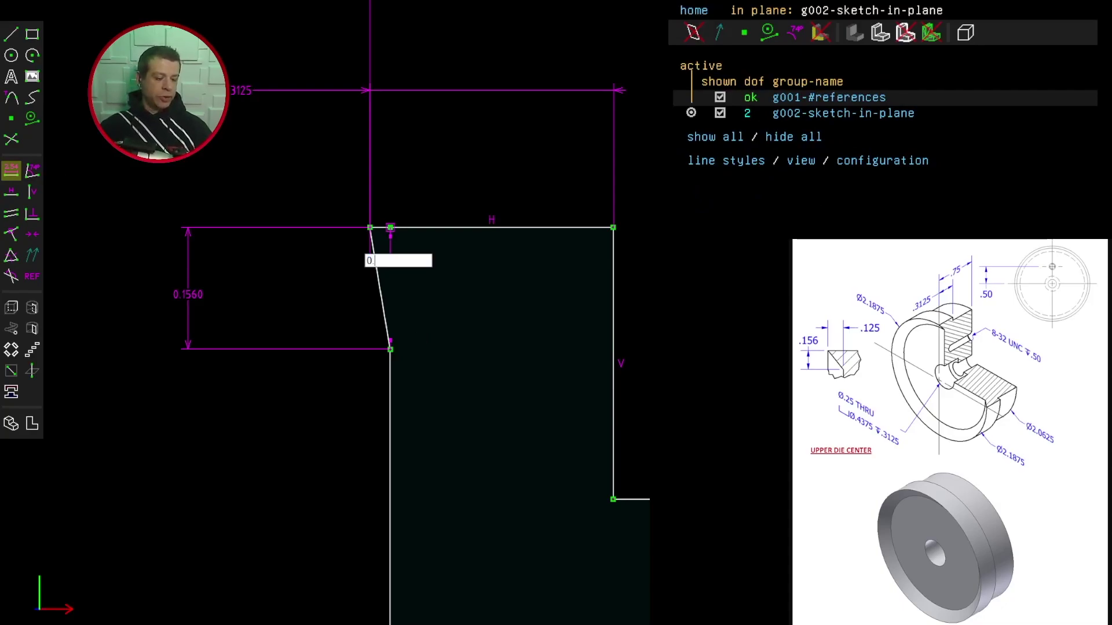
pyautogui.press('Return')
pyautogui.scroll(-4, 498, 301)
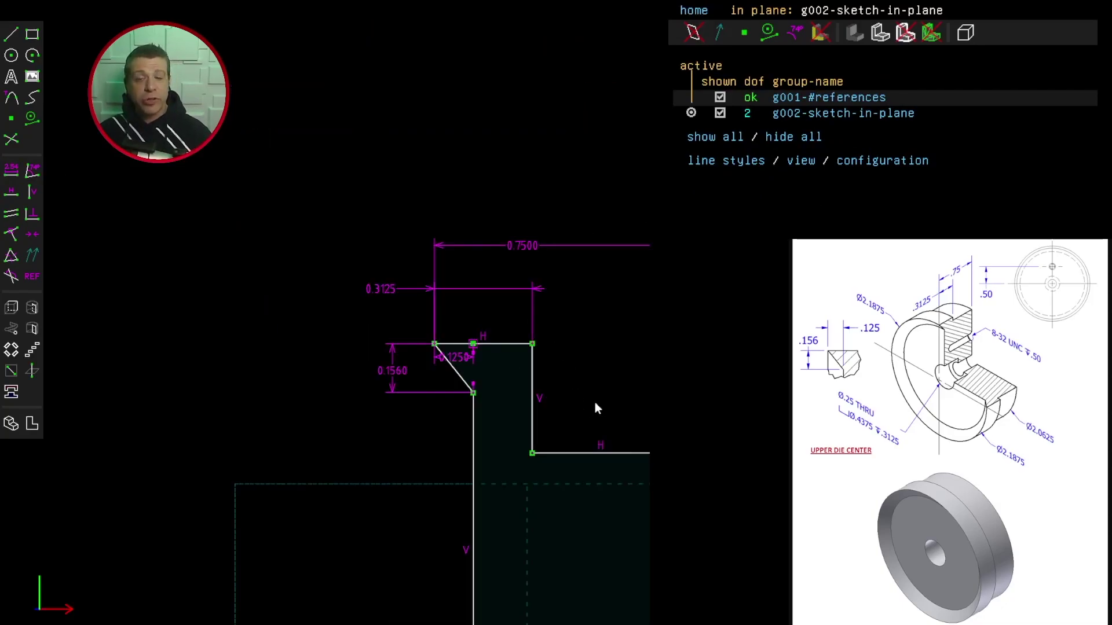
pyautogui.moveTo(608, 393)
pyautogui.mouseDown(button='right')
pyautogui.moveTo(515, 316)
pyautogui.moveTo(464, 211)
pyautogui.mouseUp(button='right')
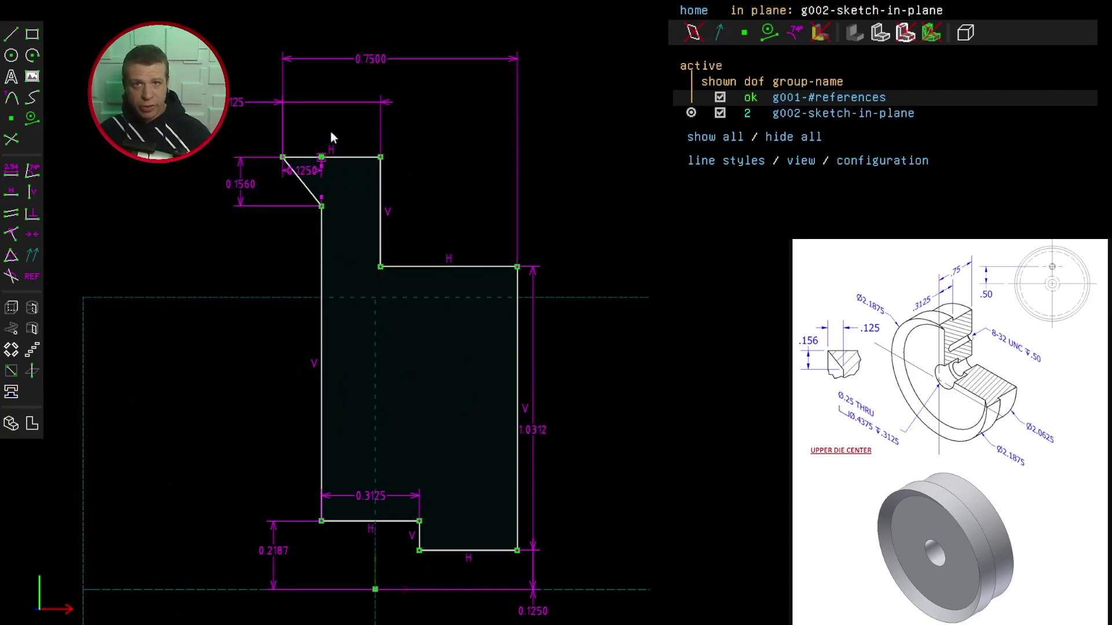
# Dimension the top edge's height above the origin as 1.0937
pyautogui.moveTo(282, 157); pyautogui.dragTo(289, 188)
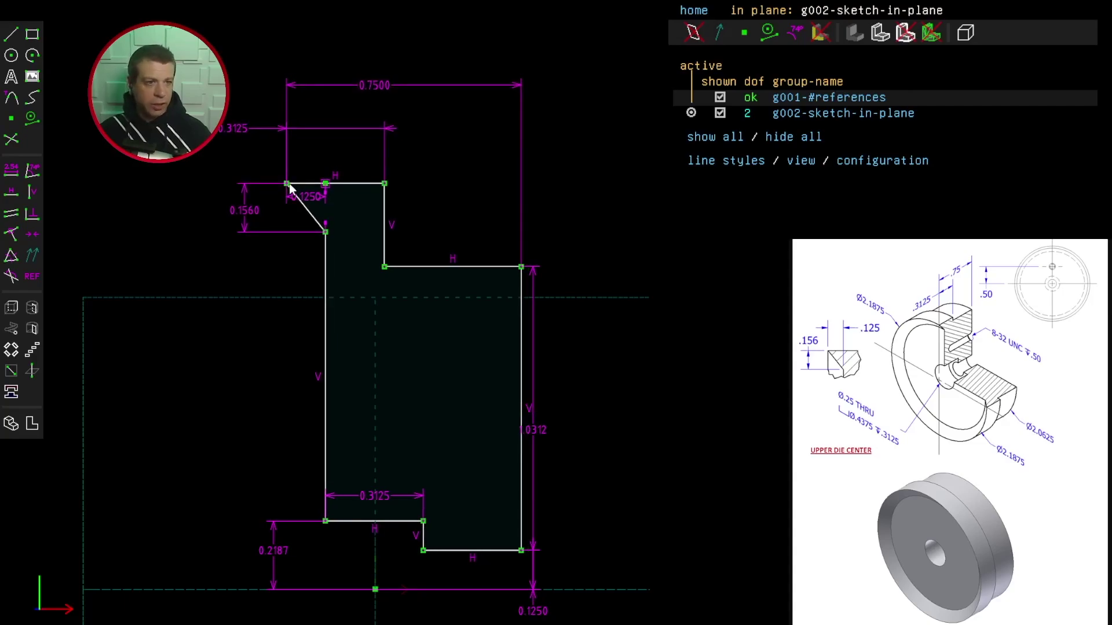
pyautogui.click(375, 590)
pyautogui.click(356, 185)
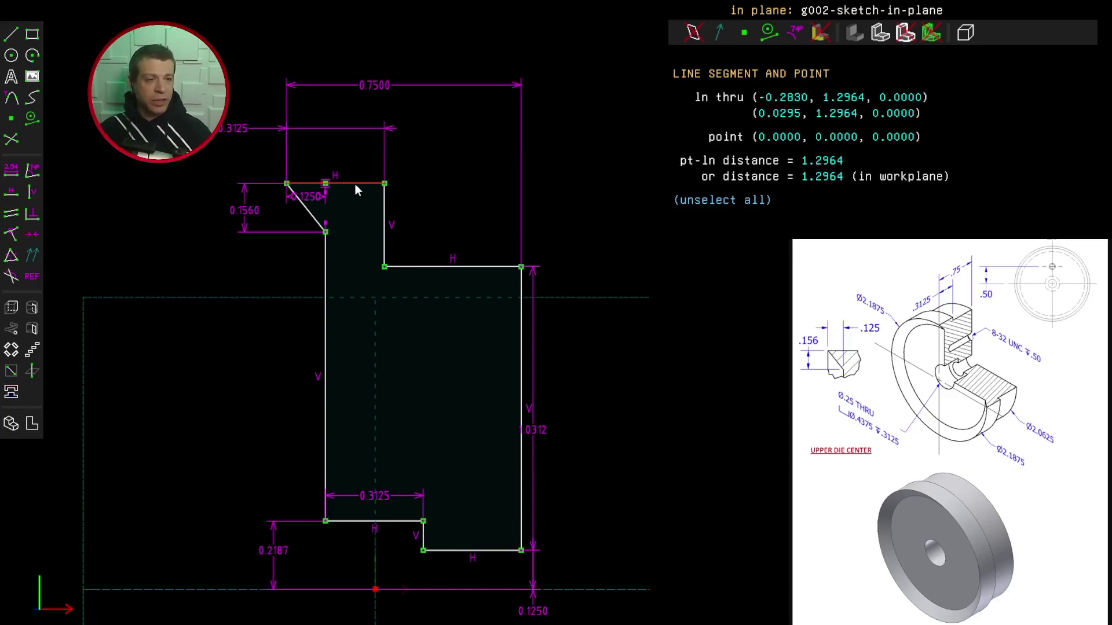
pyautogui.click(11, 170)
pyautogui.write('1.093')
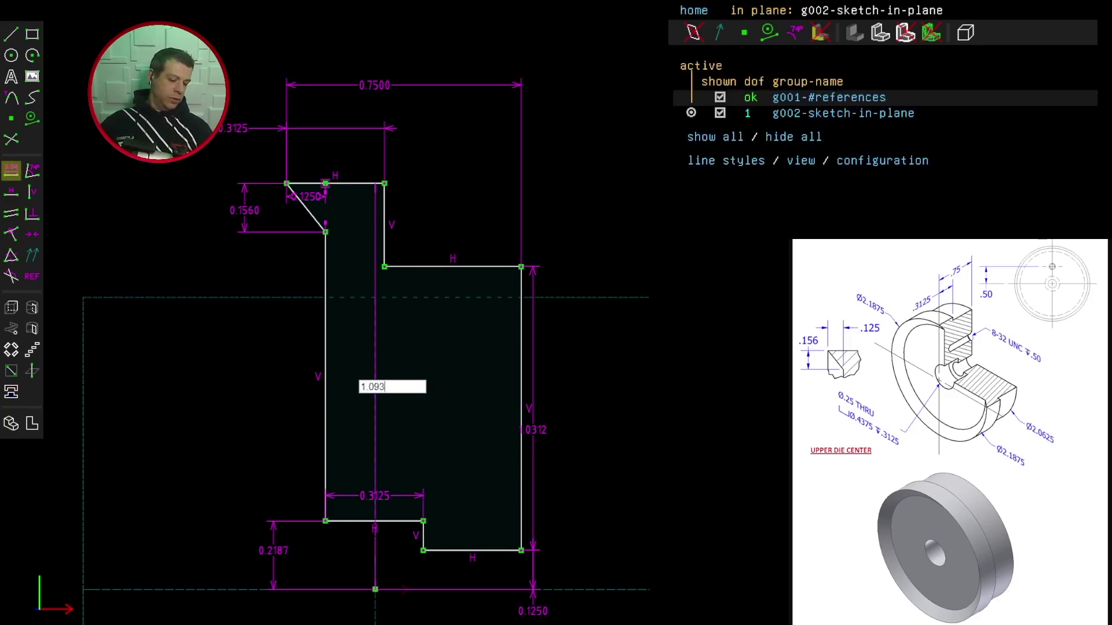
pyautogui.write('7')
pyautogui.press('Return')
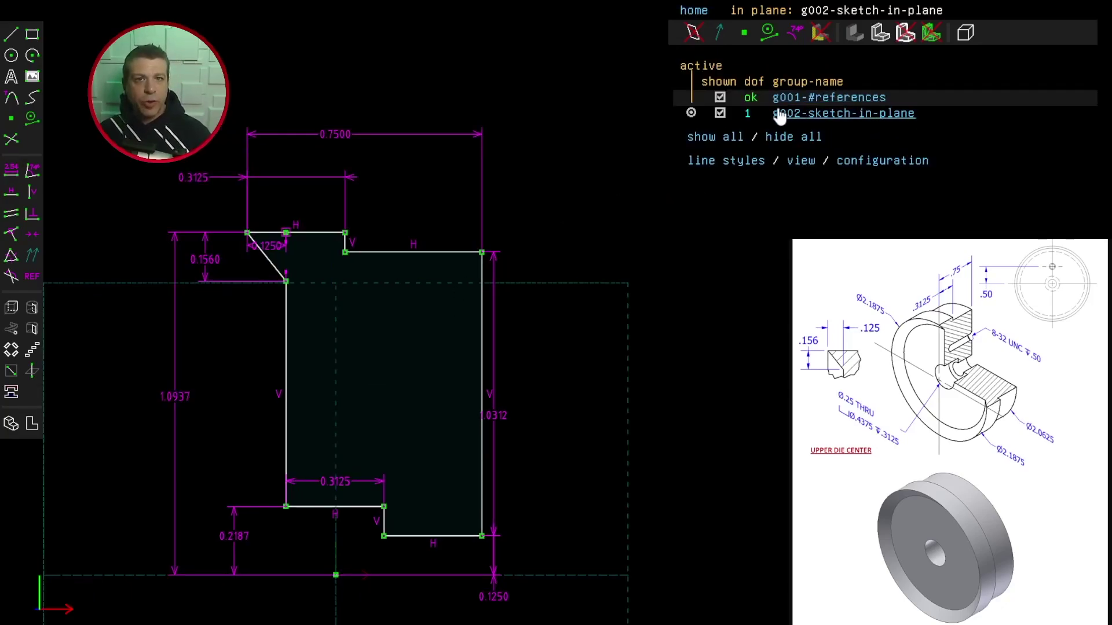
# Align the bottom corner point vertically with the origin and fit the sketch to view
pyautogui.moveTo(482, 536)
pyautogui.mouseDown()
pyautogui.moveTo(467, 536)
pyautogui.moveTo(512, 536)
pyautogui.mouseUp()
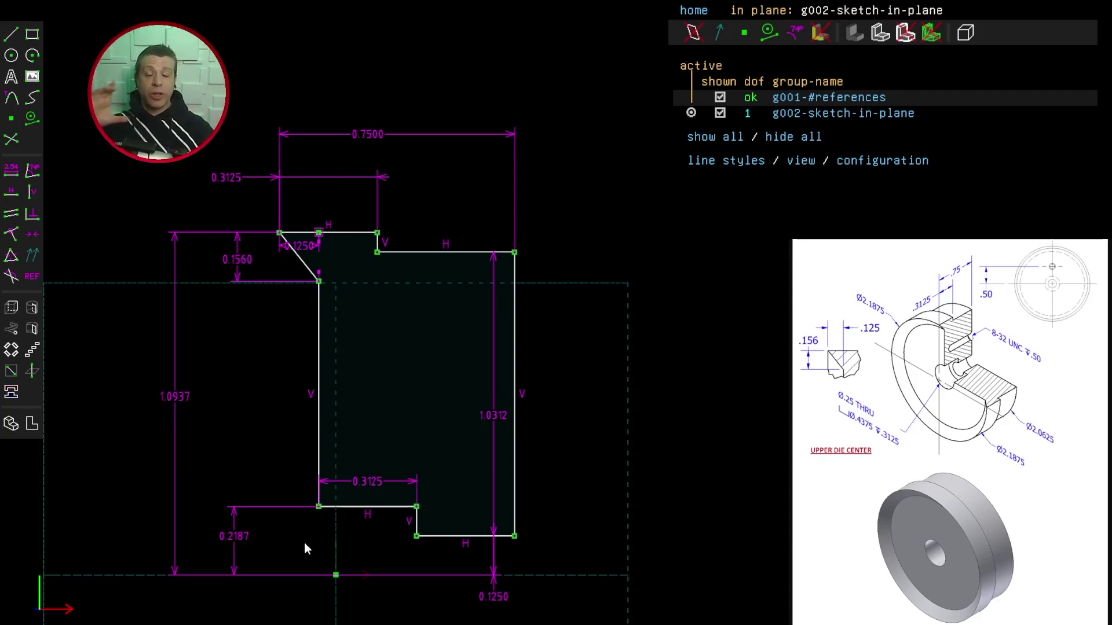
pyautogui.click(318, 508)
pyautogui.press('v')
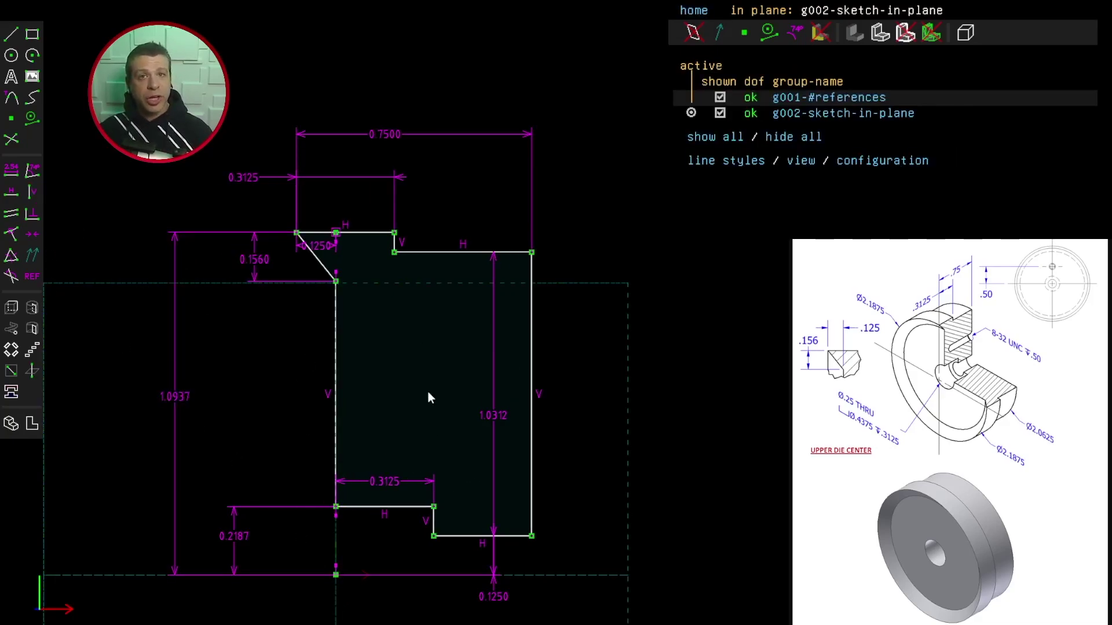
pyautogui.press('f')
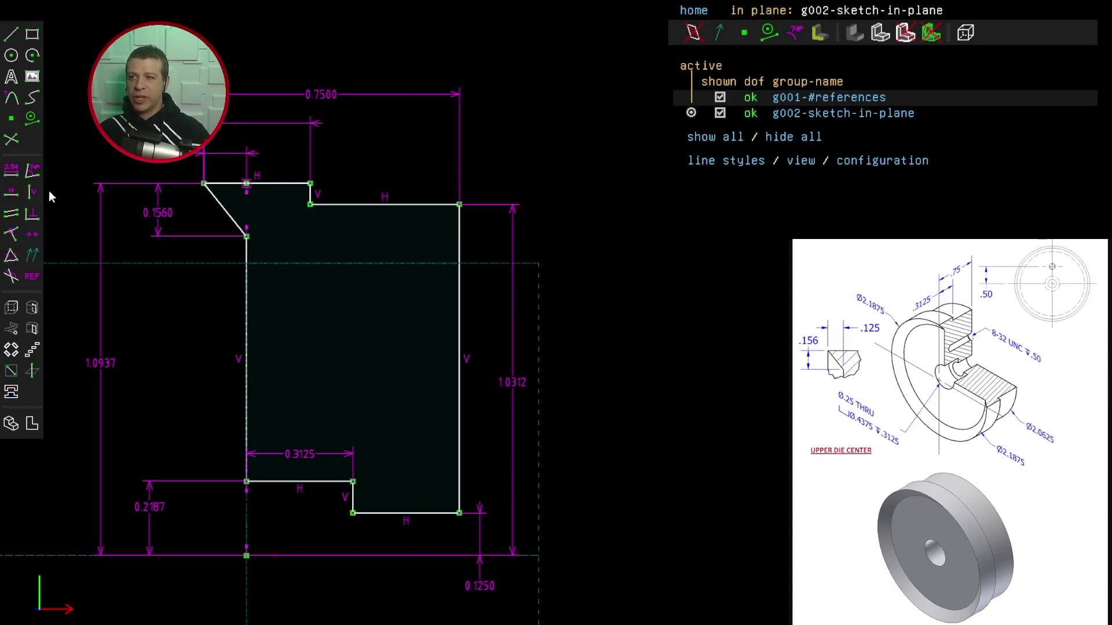
# Draw a horizontal line rightward from the profile's bottom point as construction geometry
pyautogui.press('s')
pyautogui.click(247, 556)
pyautogui.click(572, 556)
pyautogui.press('Escape')
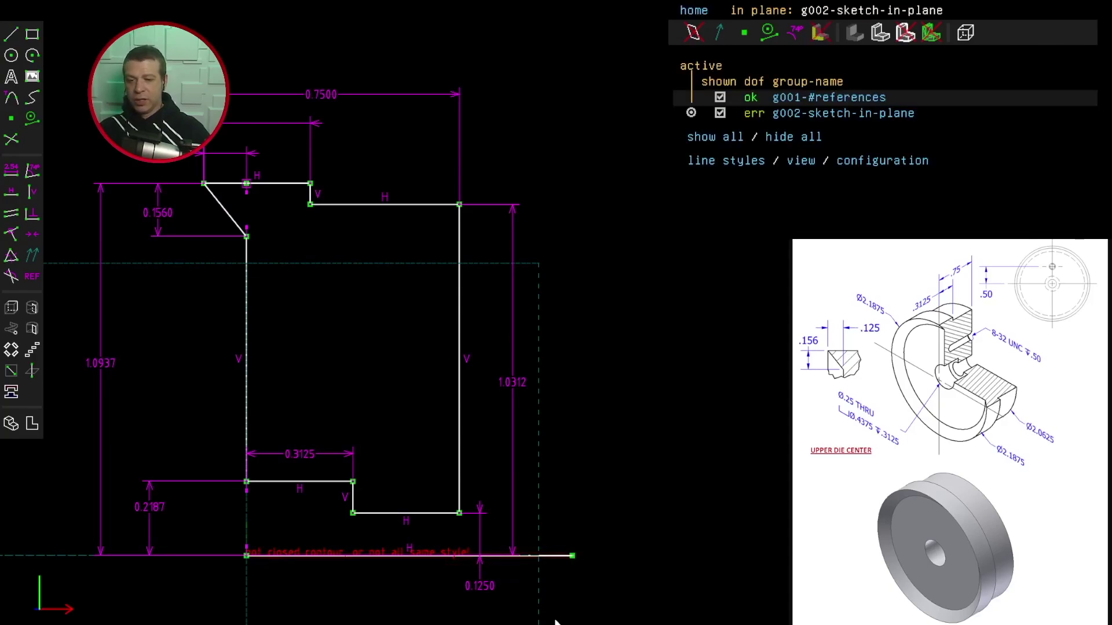
pyautogui.click(553, 565)
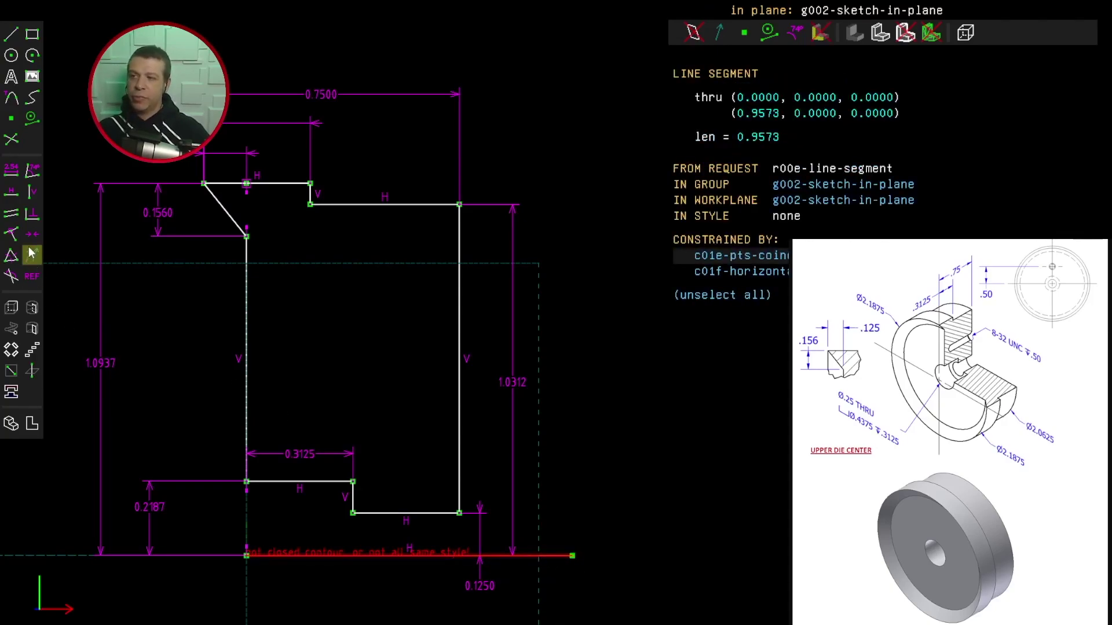
pyautogui.click(555, 562)
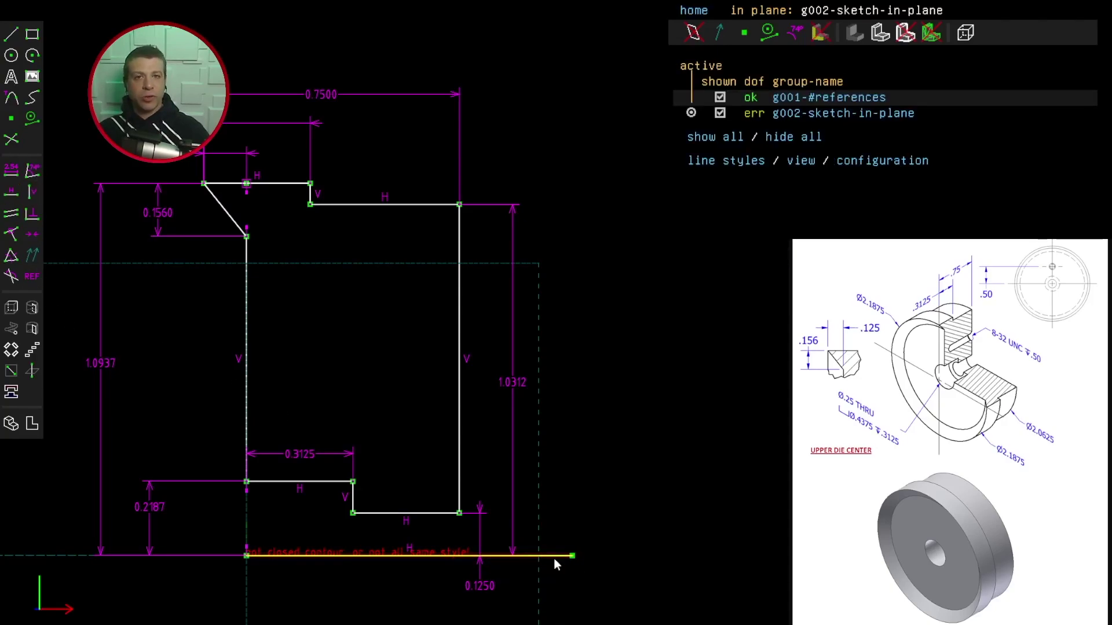
pyautogui.click(553, 563)
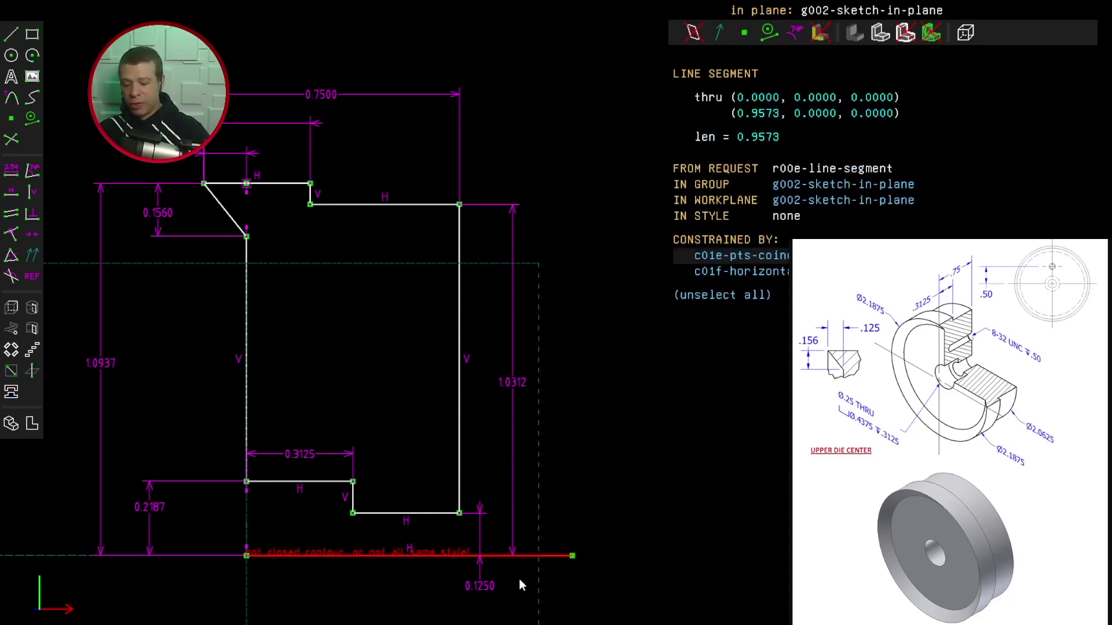
pyautogui.press('g')
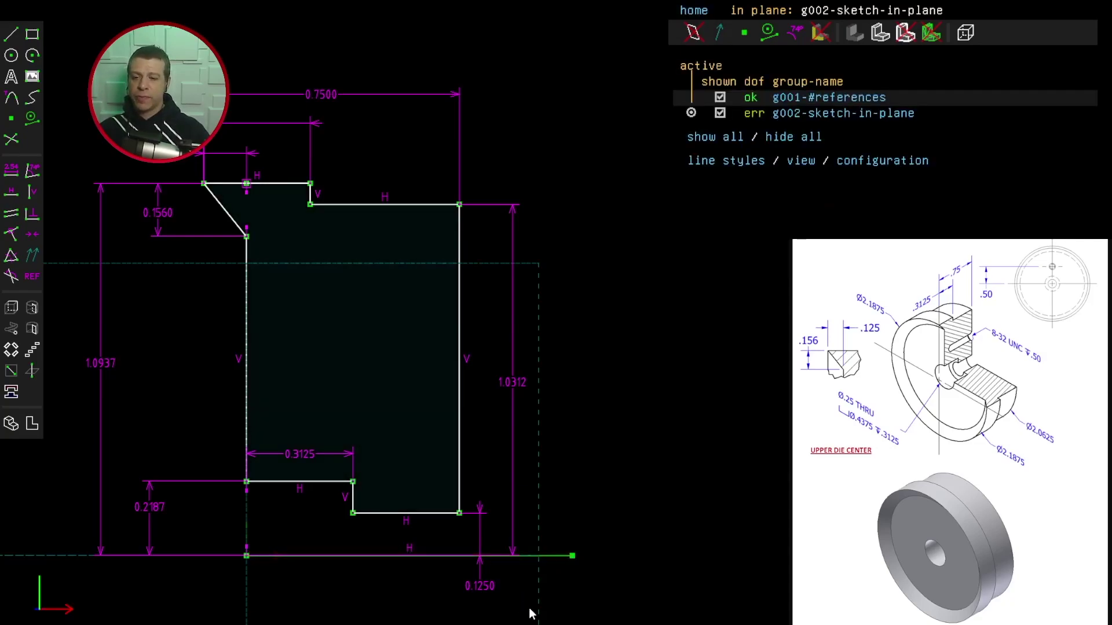
# Revolve the profile about the construction line using its endpoint and the line
pyautogui.click(571, 556)
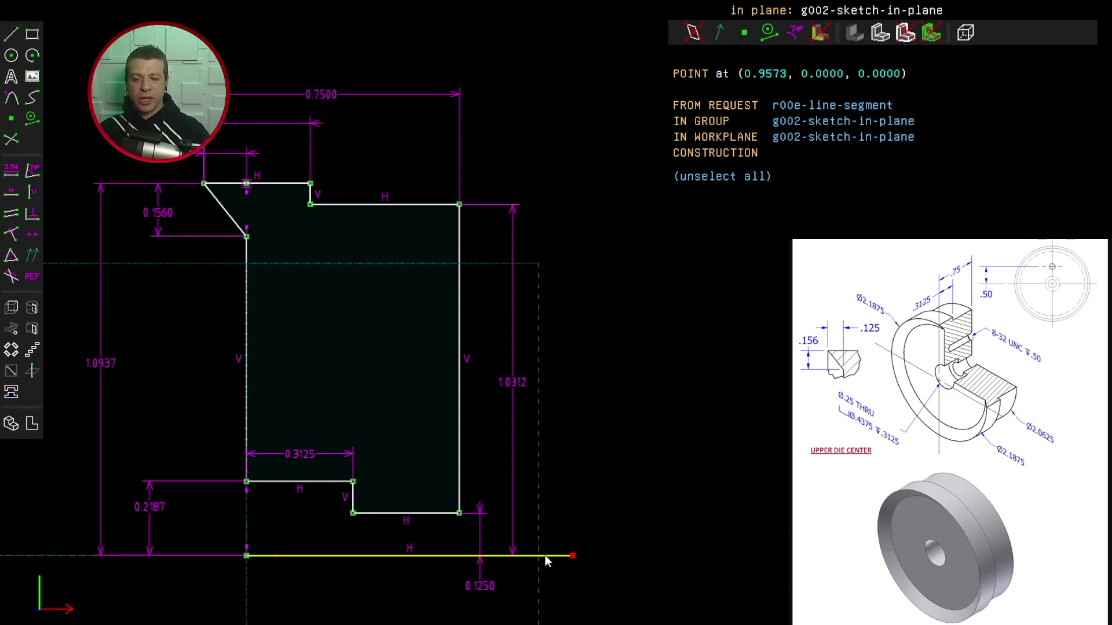
pyautogui.click(546, 557)
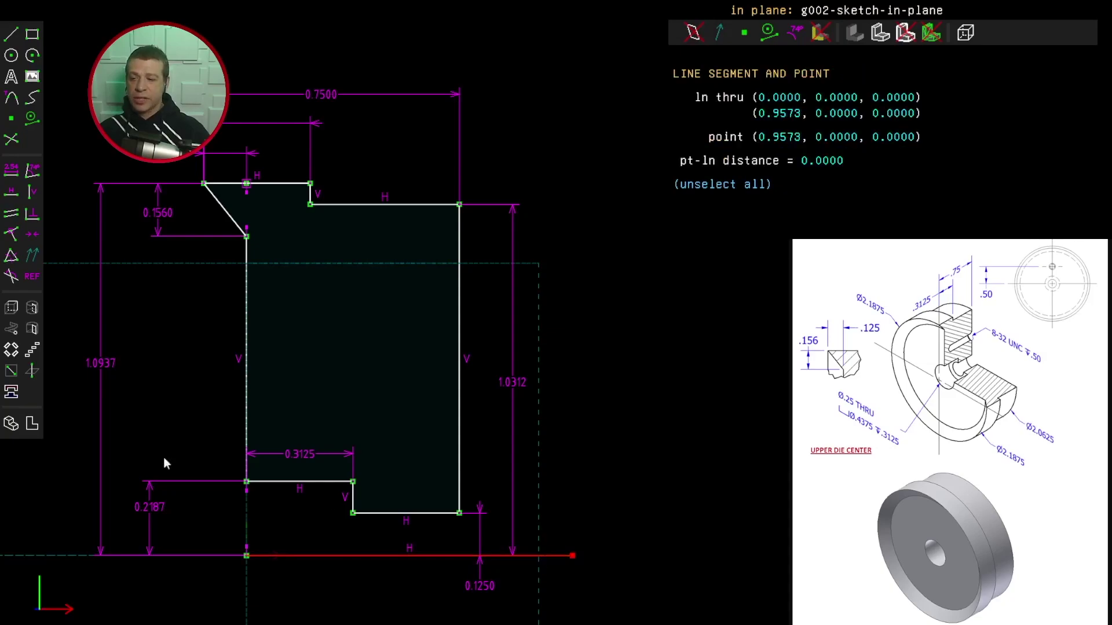
pyautogui.click(31, 309)
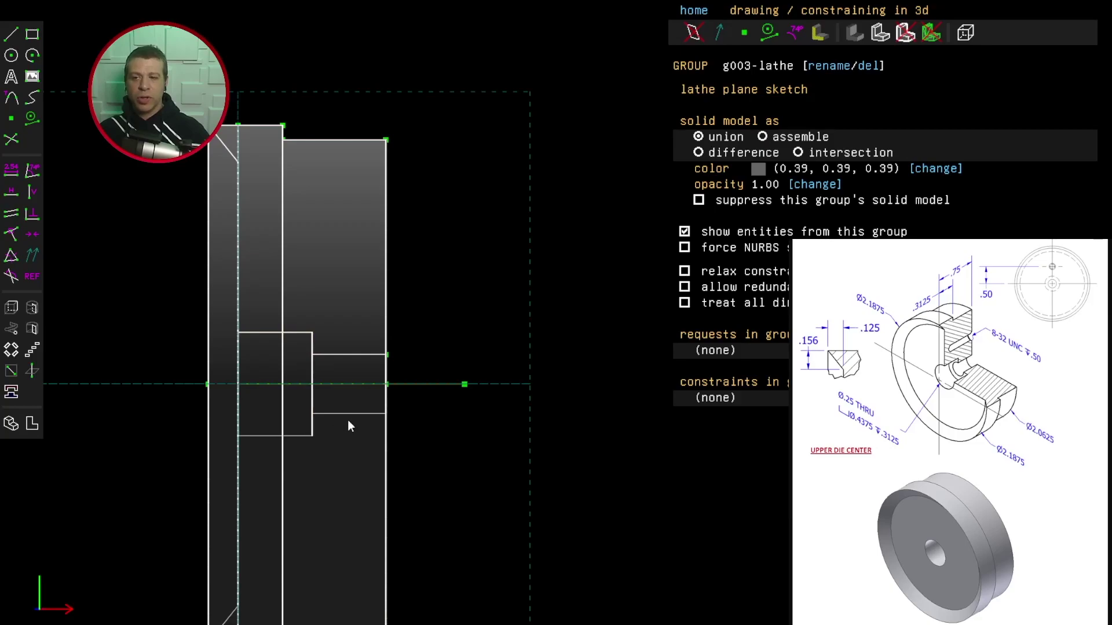
# Hide hidden lines and orbit to show the stepped disc with its central hole
pyautogui.click(966, 36)
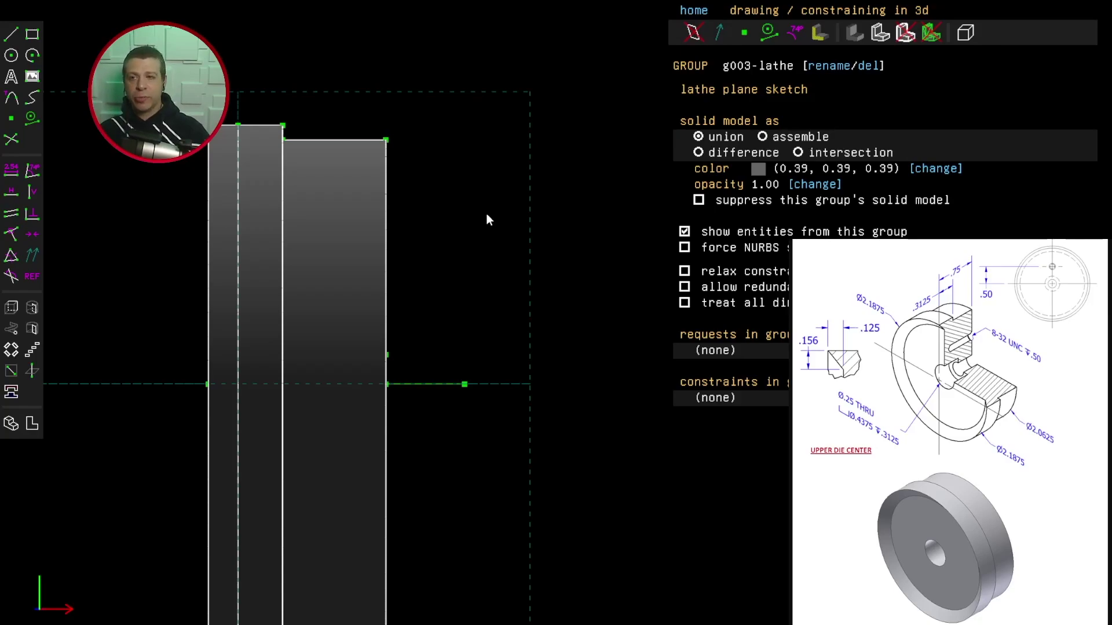
pyautogui.moveTo(486, 220); pyautogui.dragTo(387, 190, button='middle')
# Create a new workplane sketch from the vertical edge, top edge and their corner
pyautogui.click(385, 183)
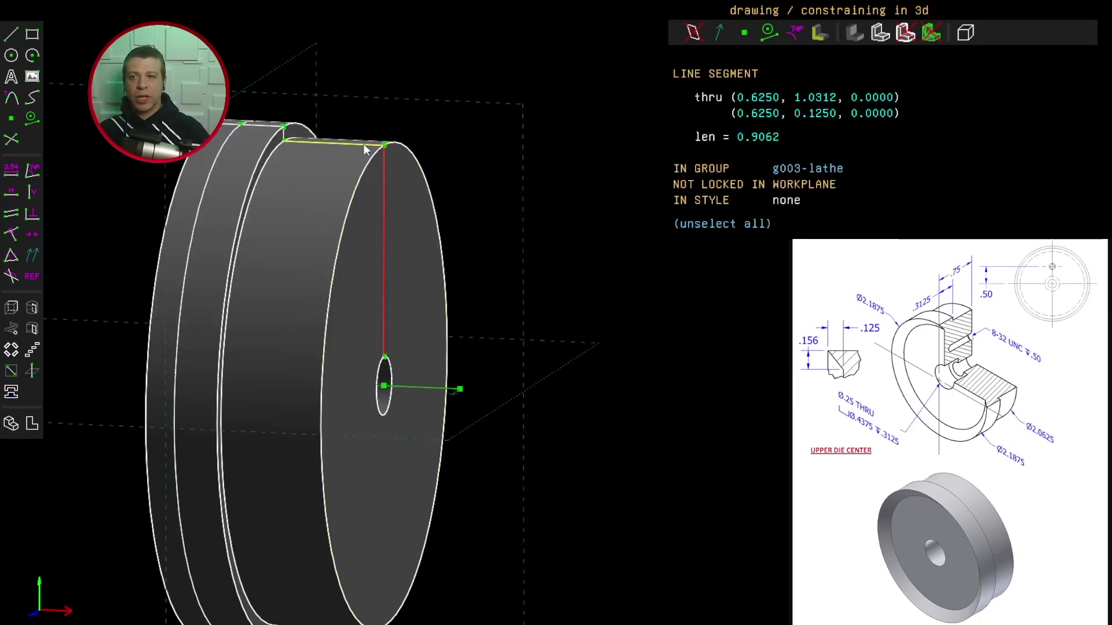
pyautogui.click(363, 144)
pyautogui.click(384, 144)
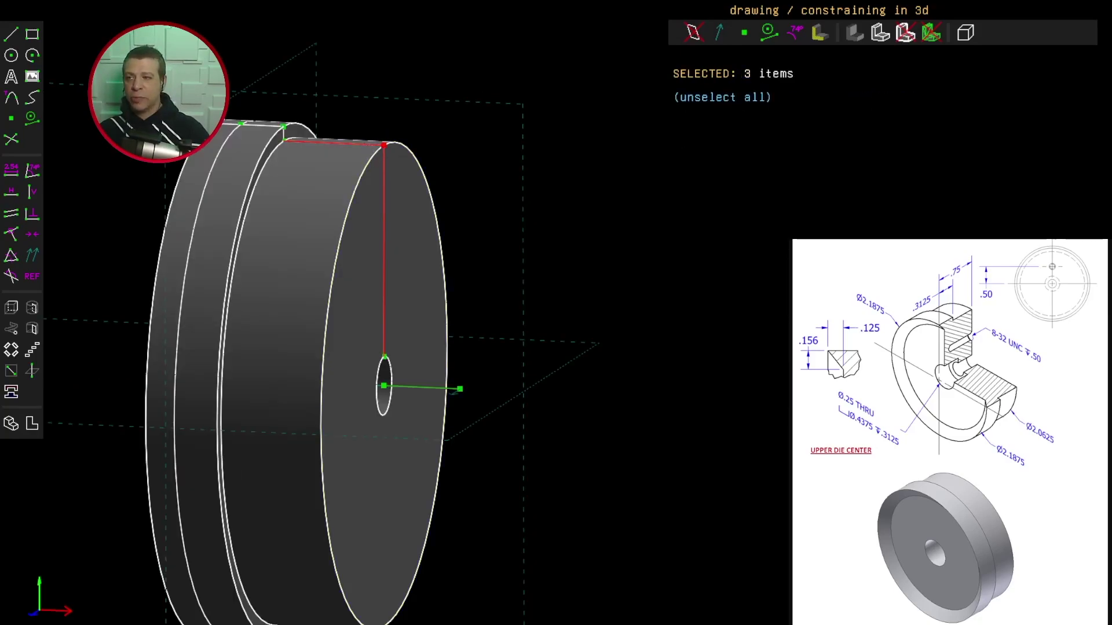
pyautogui.click(11, 371)
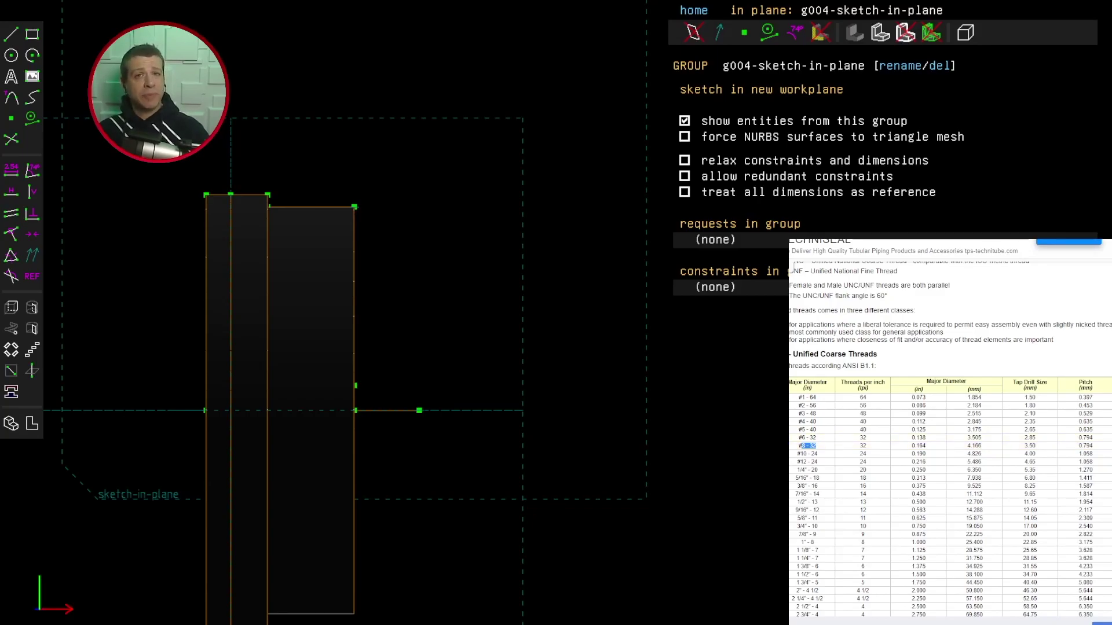
# Draw a closed four-line trapezoid beside the disk profile and drag its top-left corner to adjust the slant
pyautogui.click(11, 33)
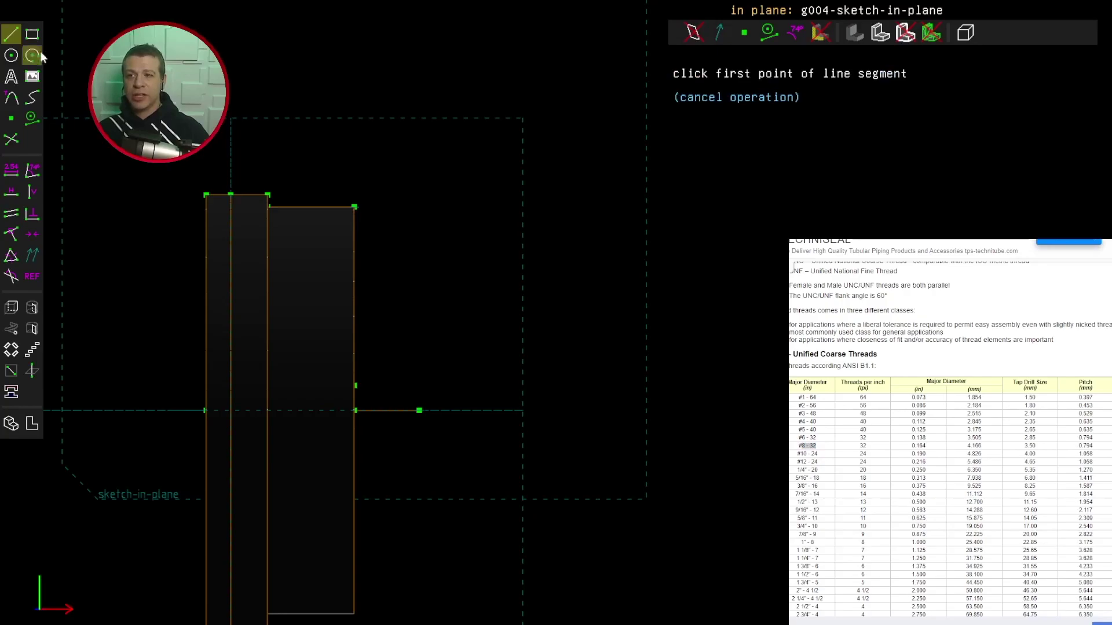
pyautogui.click(397, 277)
pyautogui.click(412, 254)
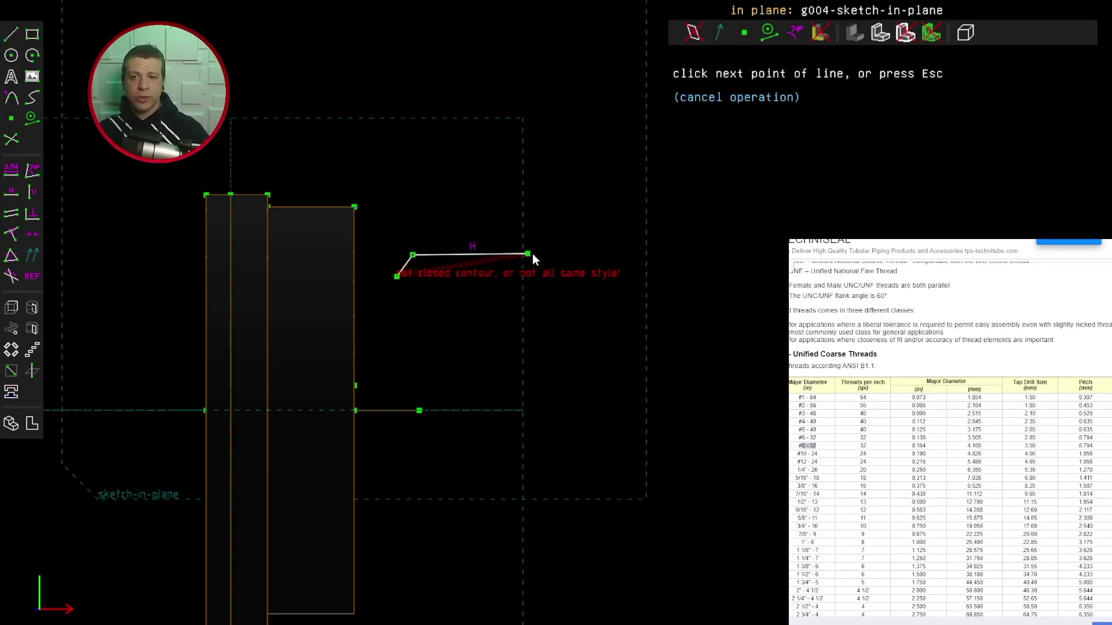
pyautogui.click(533, 255)
pyautogui.click(538, 282)
pyautogui.click(399, 276)
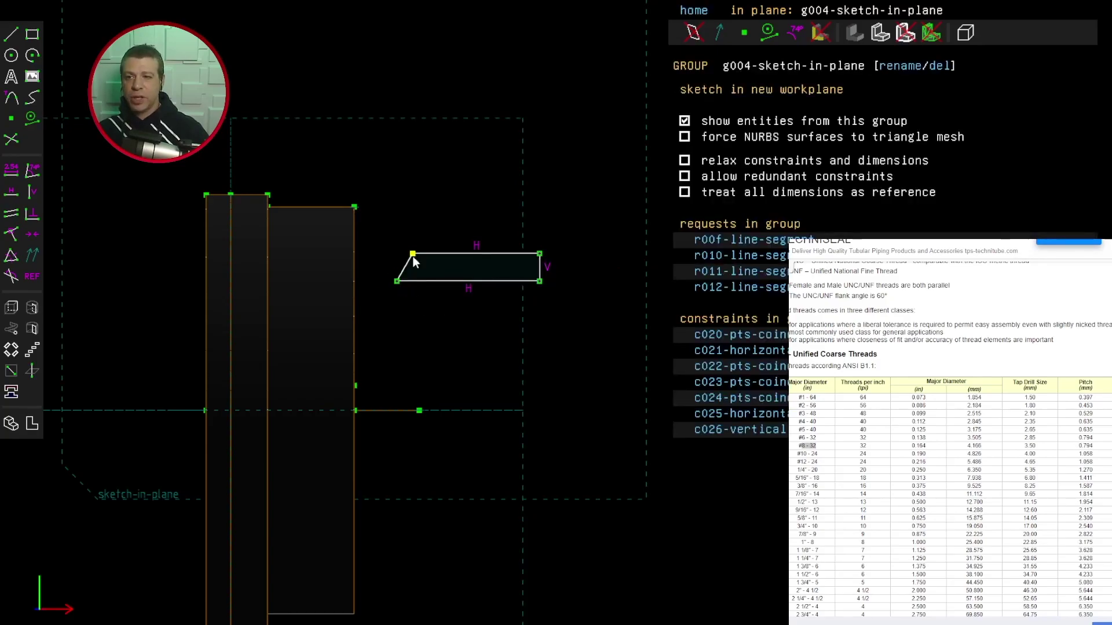
pyautogui.moveTo(412, 256); pyautogui.dragTo(425, 256)
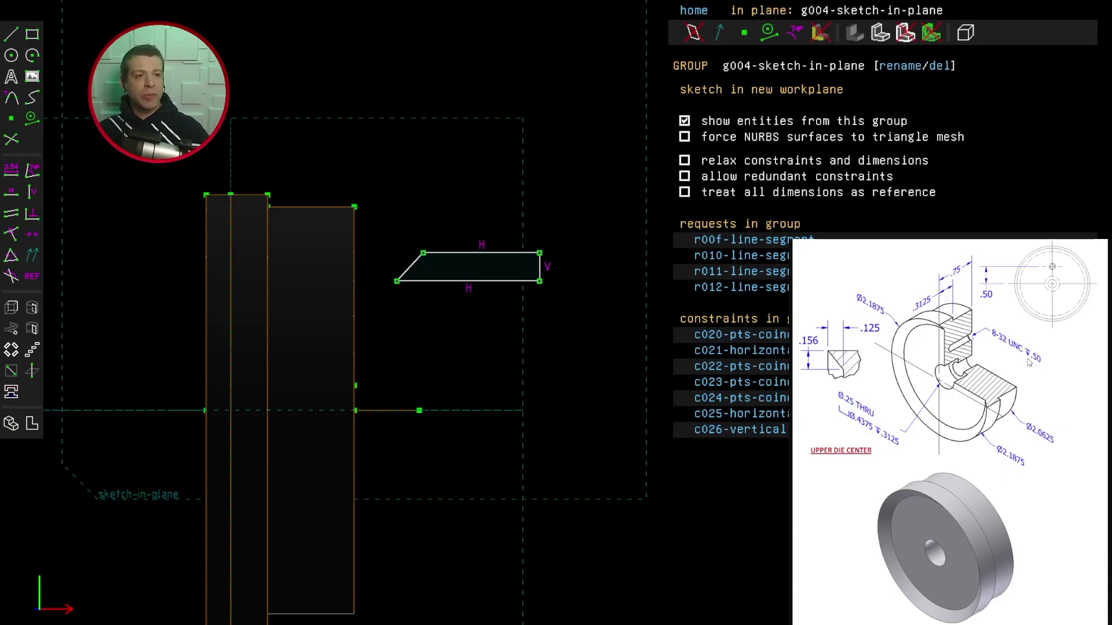
pyautogui.click(397, 281)
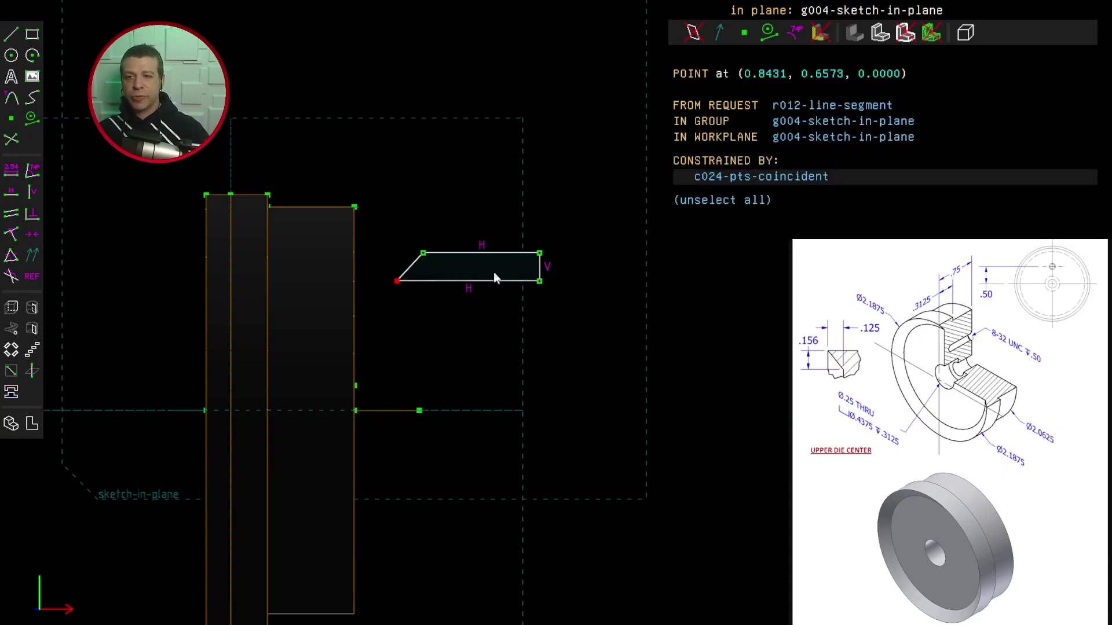
# Constrain the bottom-left corner to the right edge at 0.5 and place that dimension below the shape
pyautogui.click(540, 273)
pyautogui.click(11, 170)
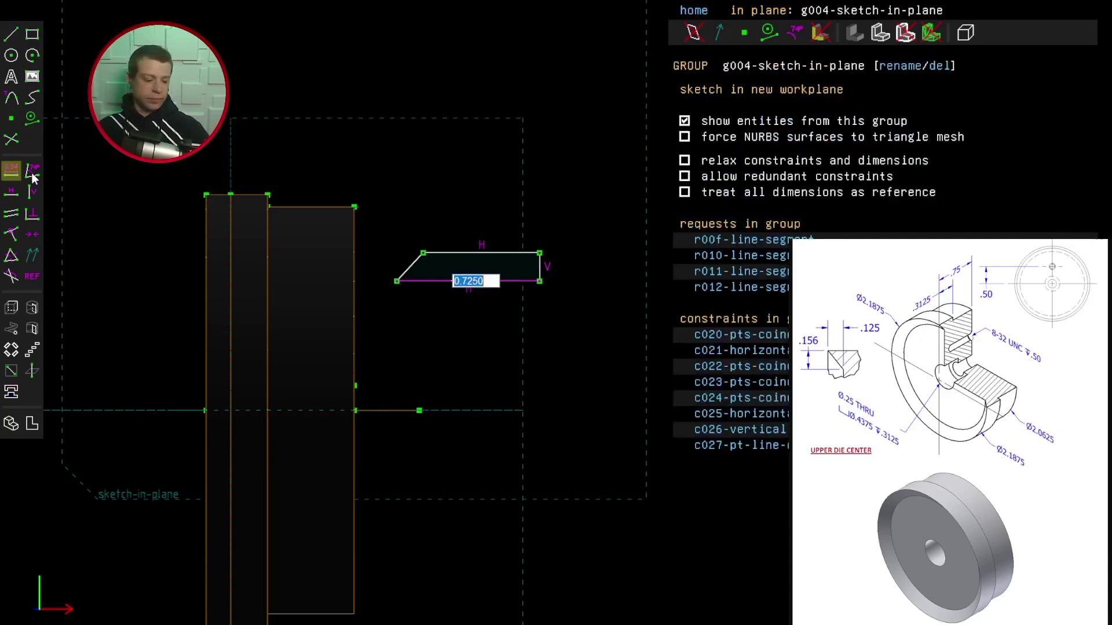
pyautogui.write('0.5')
pyautogui.press('Return')
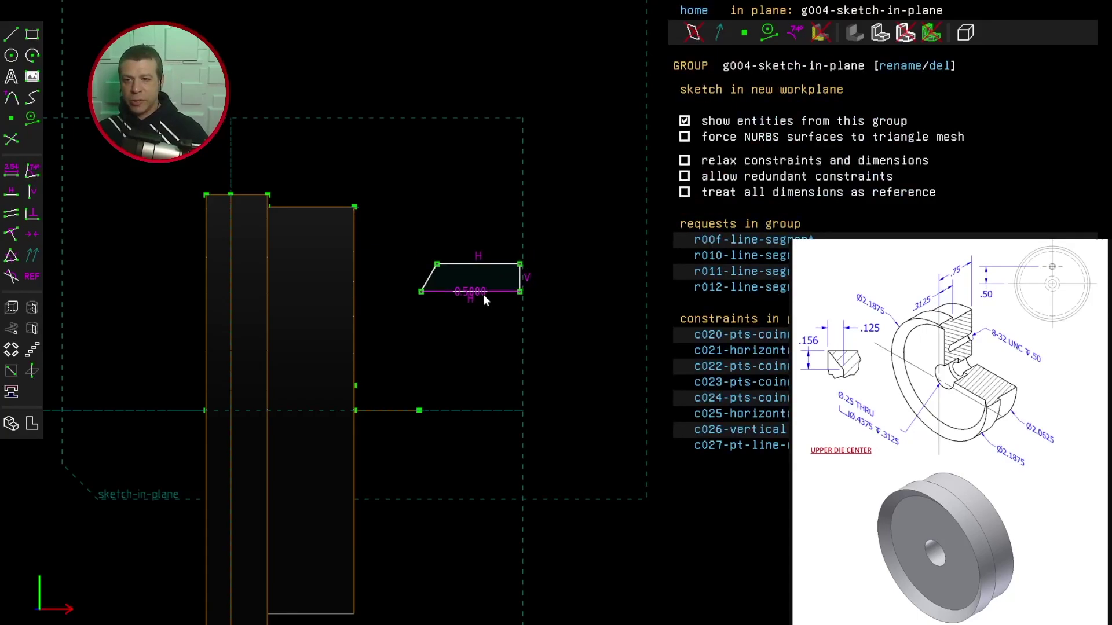
pyautogui.moveTo(471, 298); pyautogui.dragTo(471, 328)
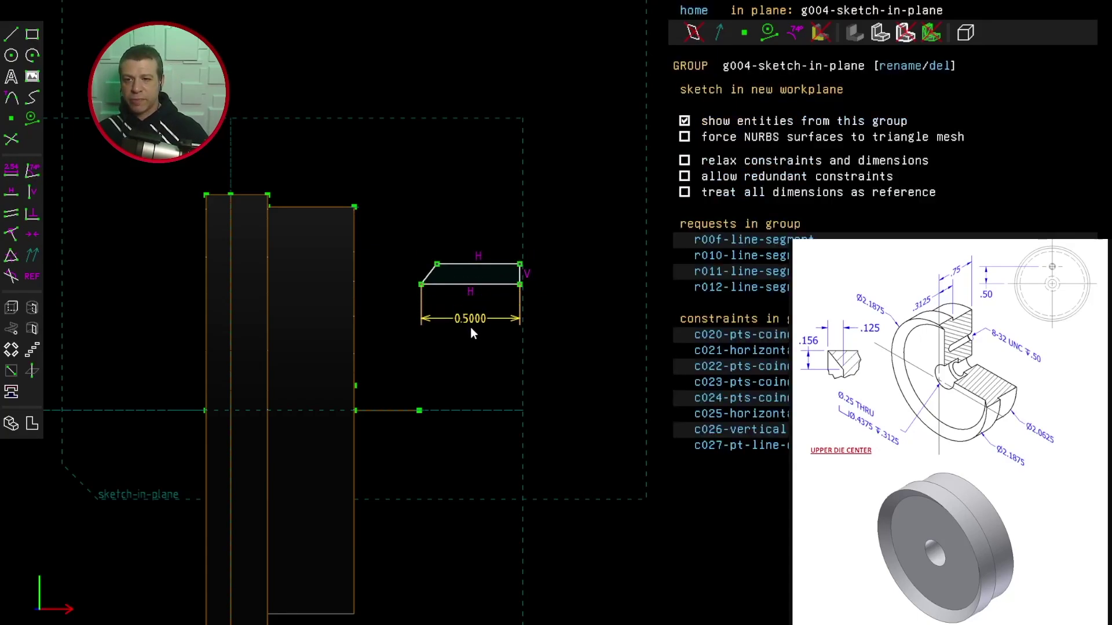
pyautogui.press('Escape')
# Dimension the top edge at 0.4208 and the right edge at 0.0696, then drag the profile up-left
pyautogui.scroll(4, 429, 308)
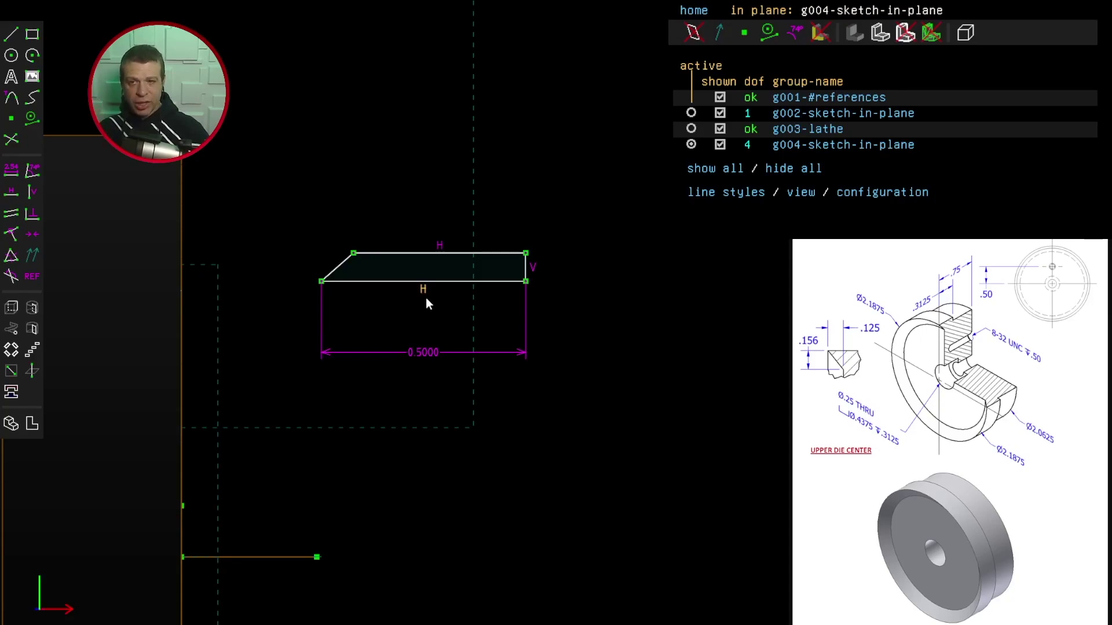
pyautogui.click(438, 253)
pyautogui.click(11, 170)
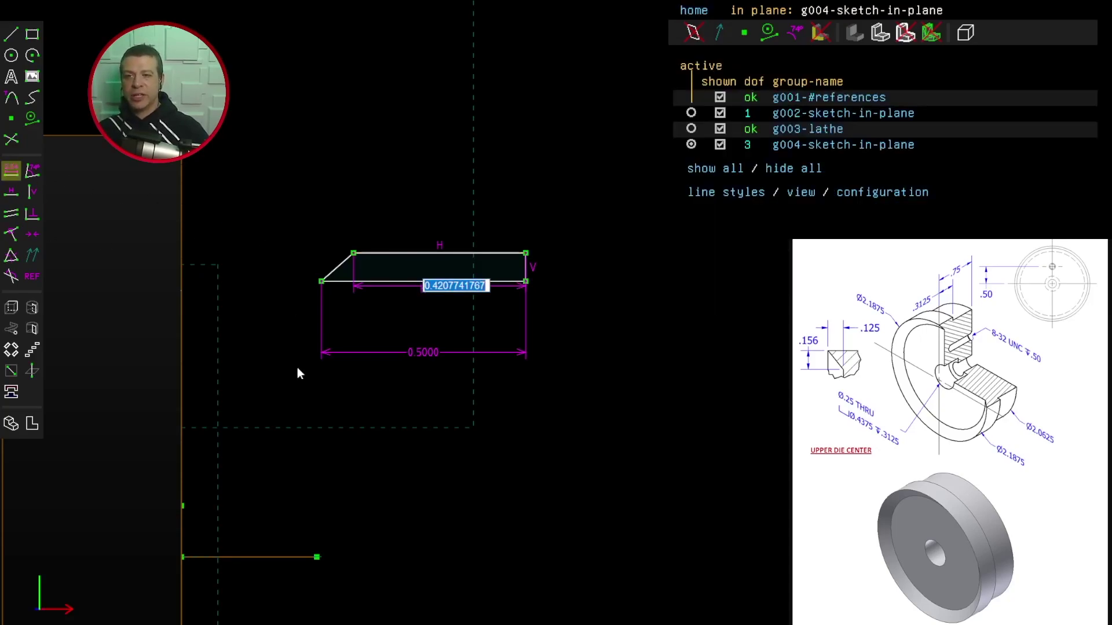
pyautogui.press('Return')
pyautogui.moveTo(419, 297); pyautogui.dragTo(446, 227)
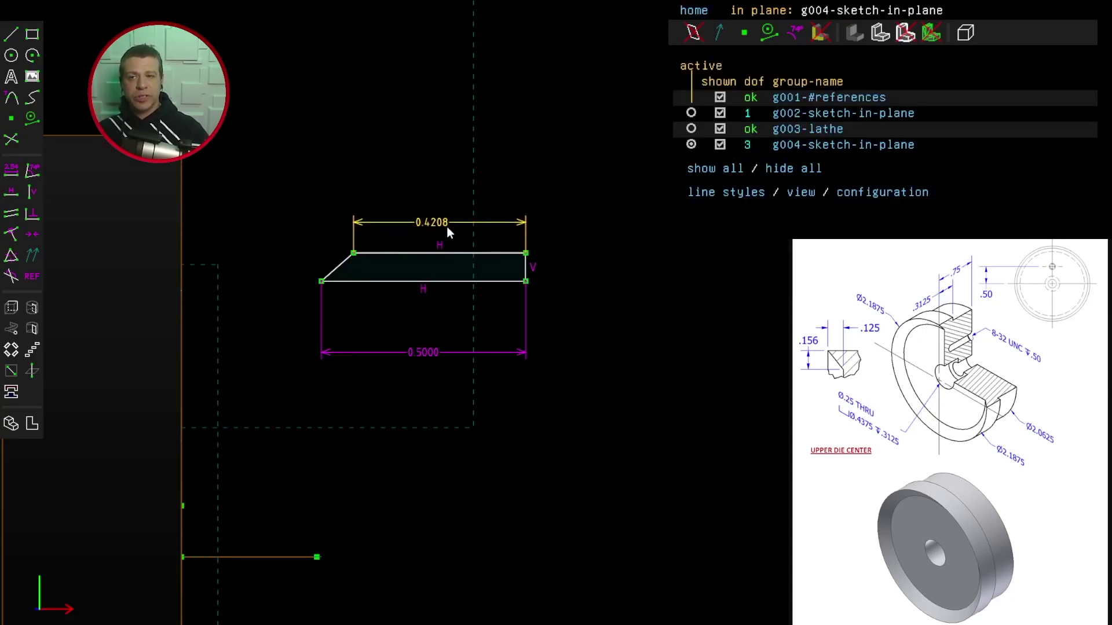
pyautogui.click(525, 269)
pyautogui.click(11, 170)
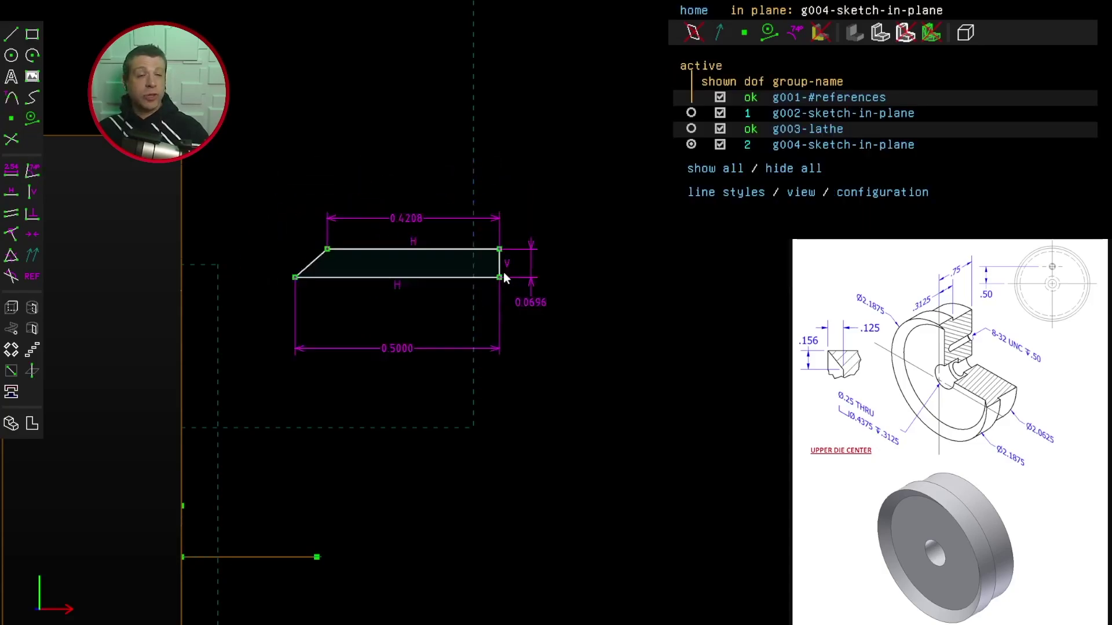
pyautogui.moveTo(503, 276)
pyautogui.mouseDown()
pyautogui.moveTo(461, 259)
pyautogui.moveTo(527, 192)
pyautogui.moveTo(460, 212)
pyautogui.moveTo(428, 269)
pyautogui.moveTo(448, 246)
pyautogui.mouseUp()
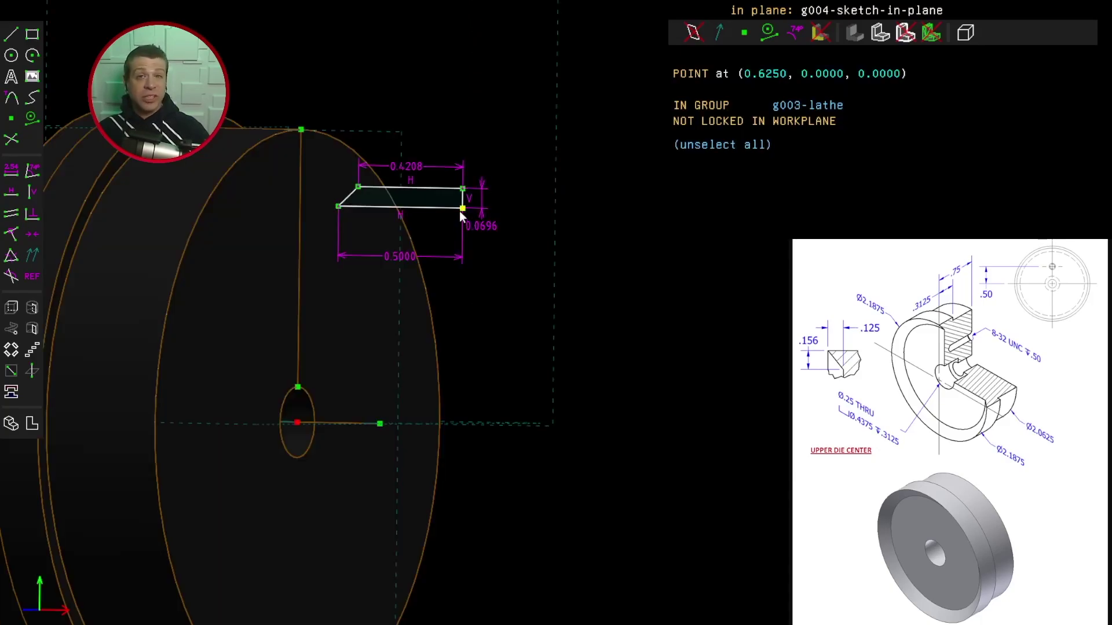
# Set the distance from the disc-axis point to the profile's bottom edge to 0.5
pyautogui.click(462, 209)
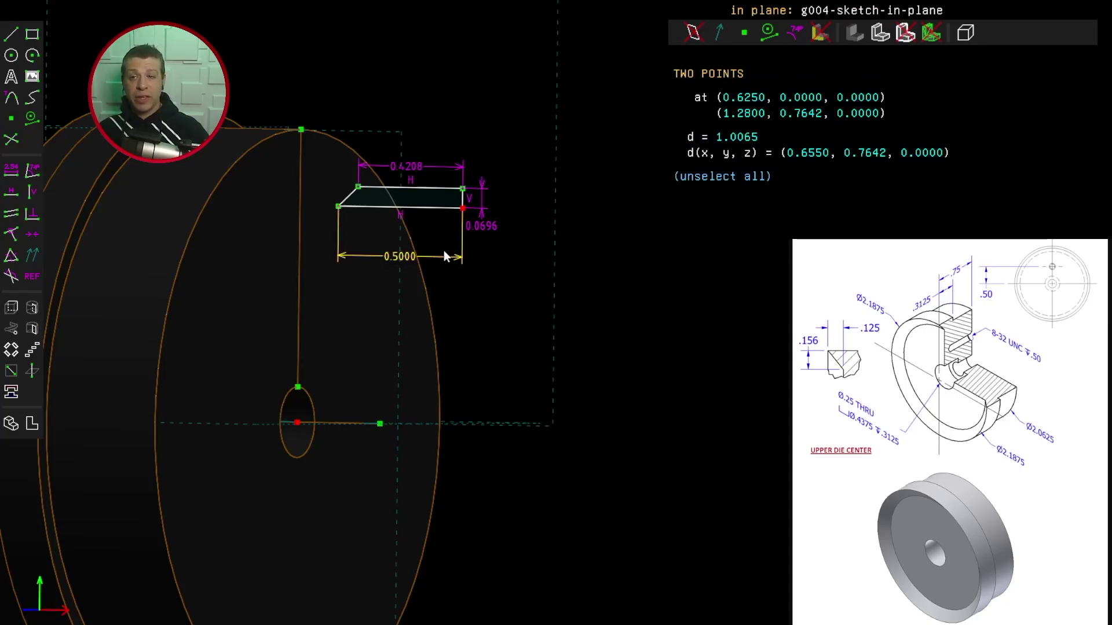
pyautogui.press('Escape')
pyautogui.click(299, 422)
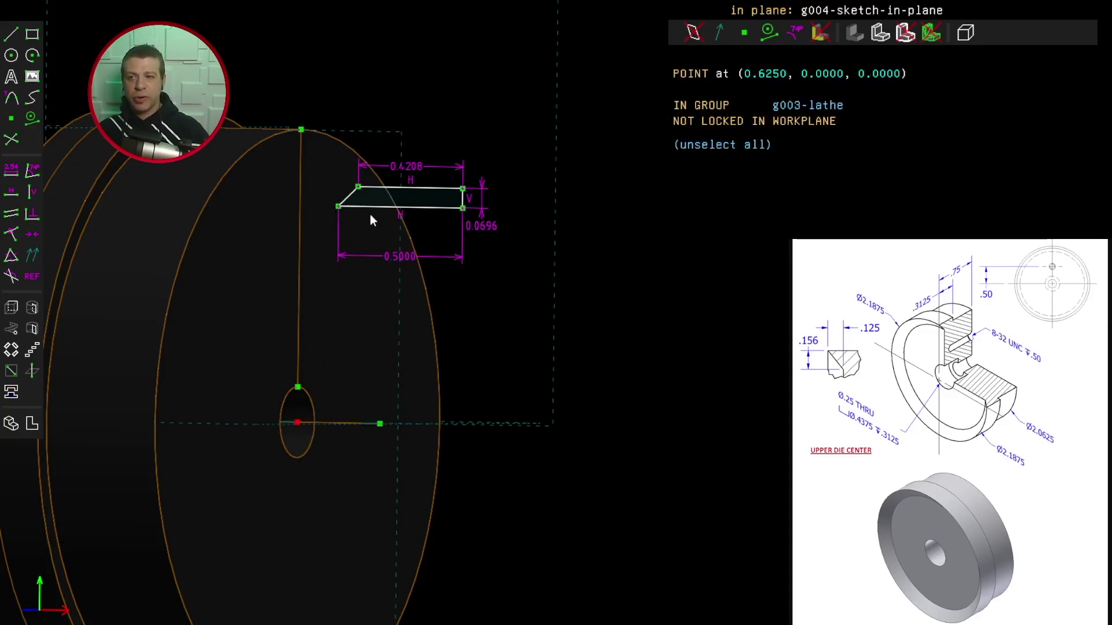
pyautogui.click(372, 207)
pyautogui.click(10, 173)
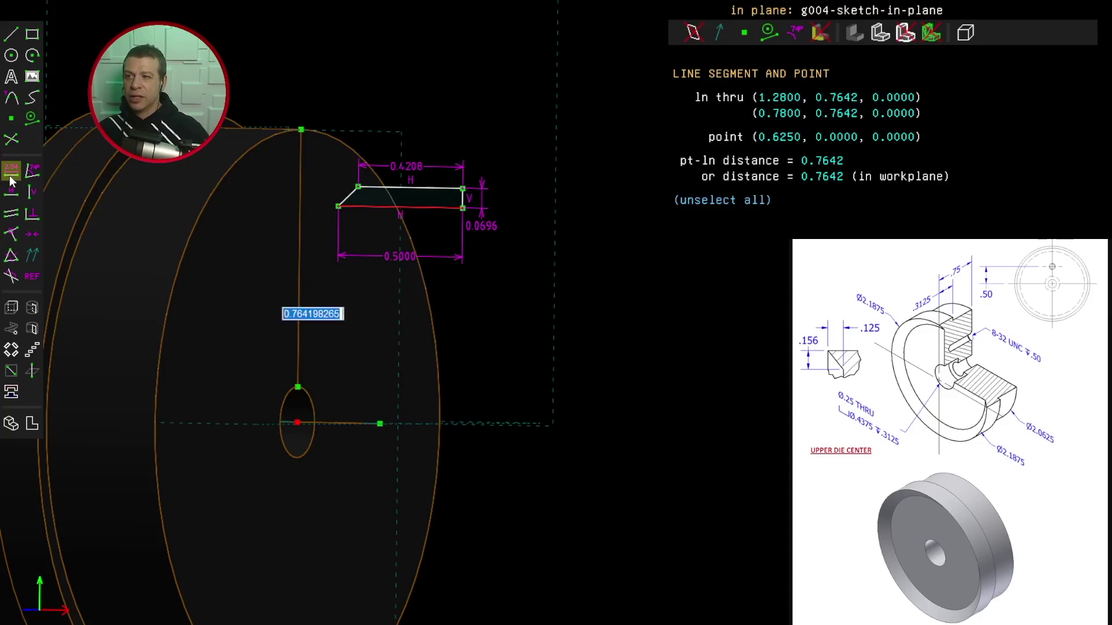
pyautogui.write('.5')
pyautogui.press('Return')
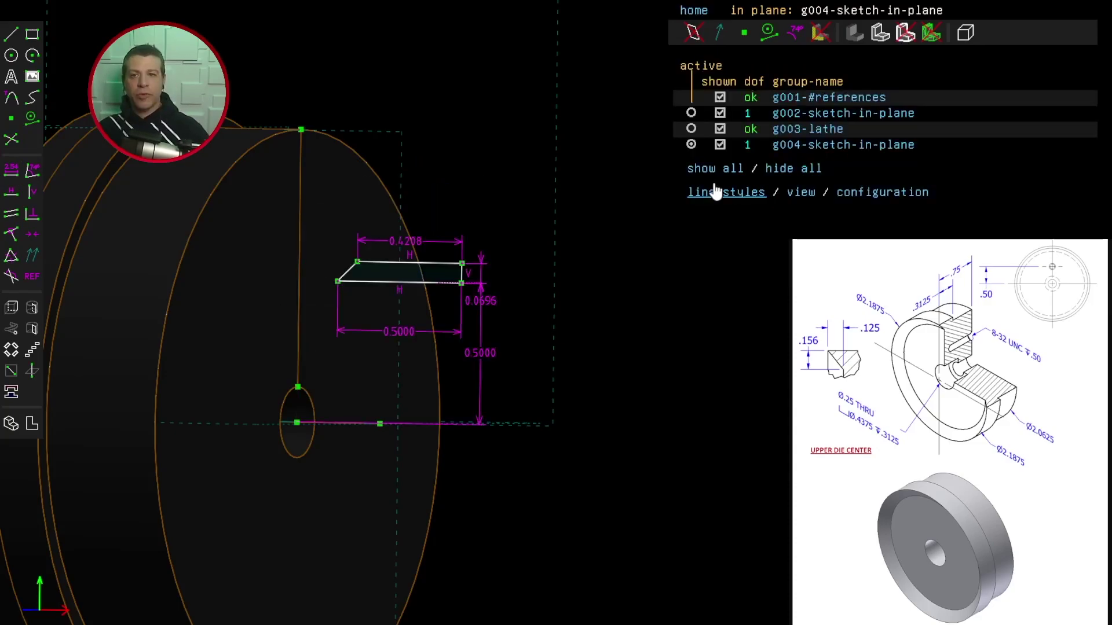
pyautogui.moveTo(547, 504); pyautogui.dragTo(578, 509, button='middle')
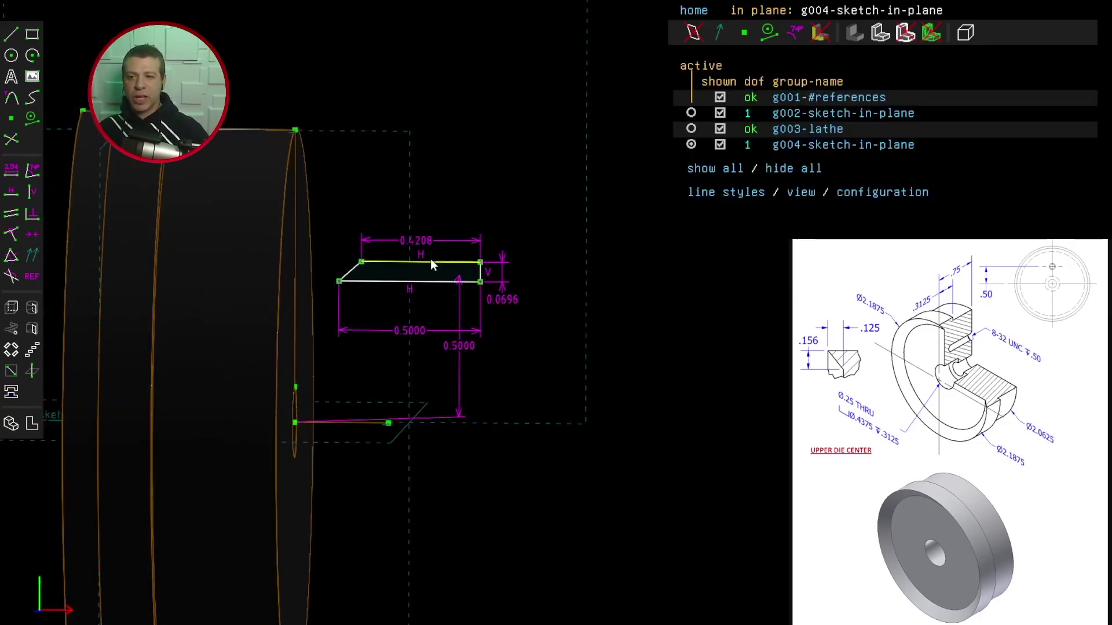
pyautogui.moveTo(473, 286)
pyautogui.mouseDown()
pyautogui.moveTo(331, 271)
pyautogui.moveTo(306, 281)
pyautogui.mouseUp()
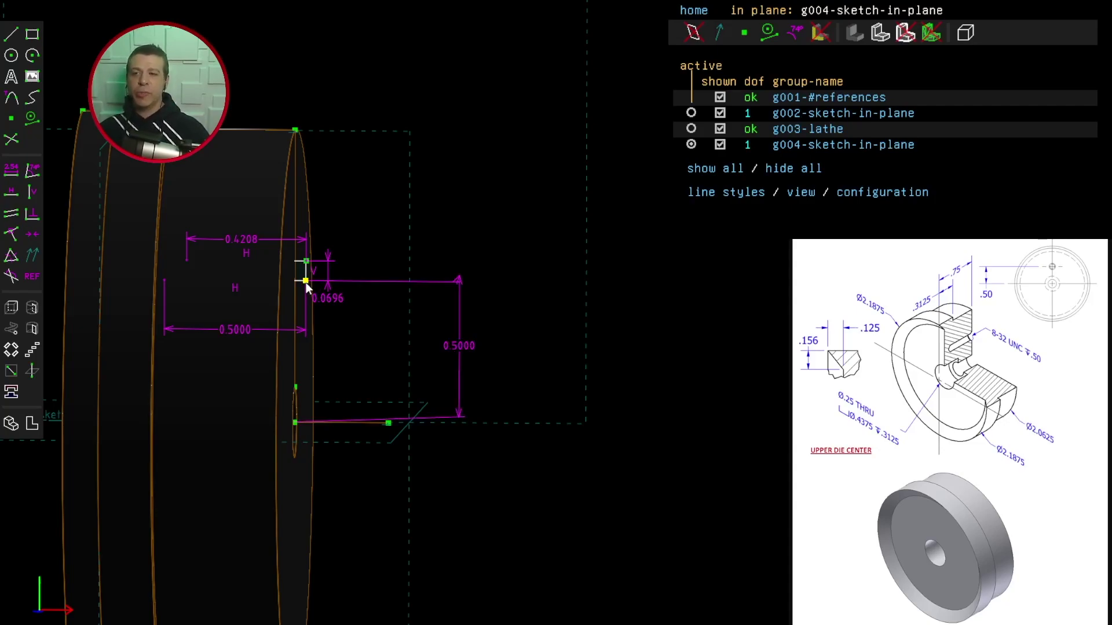
# Align the profile's lower-right corner vertically with the point on the disc face
pyautogui.click(305, 281)
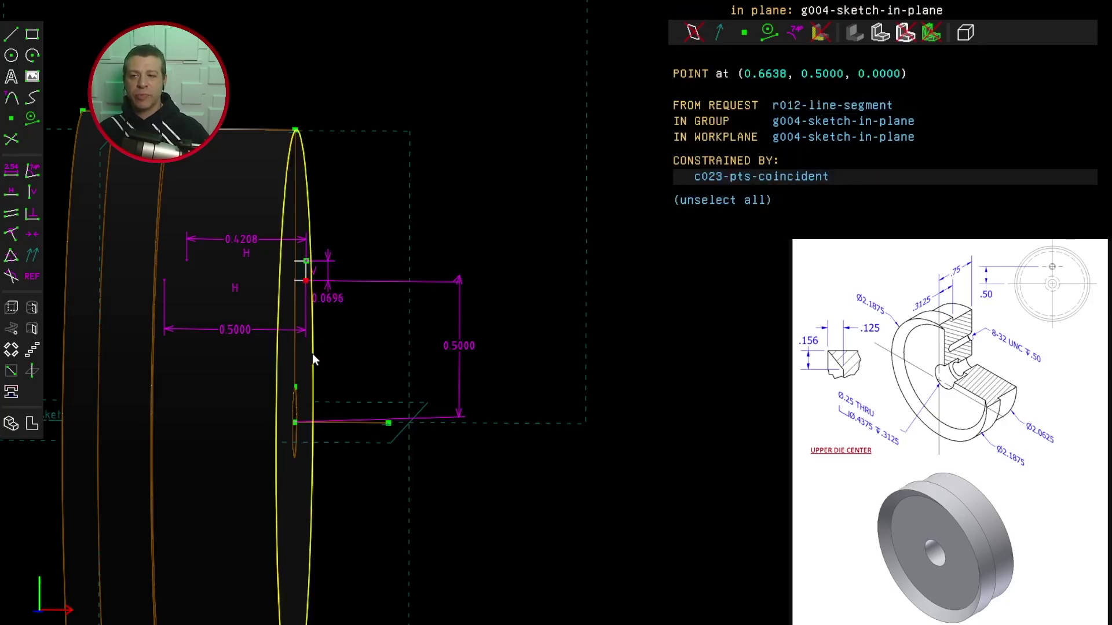
pyautogui.click(294, 387)
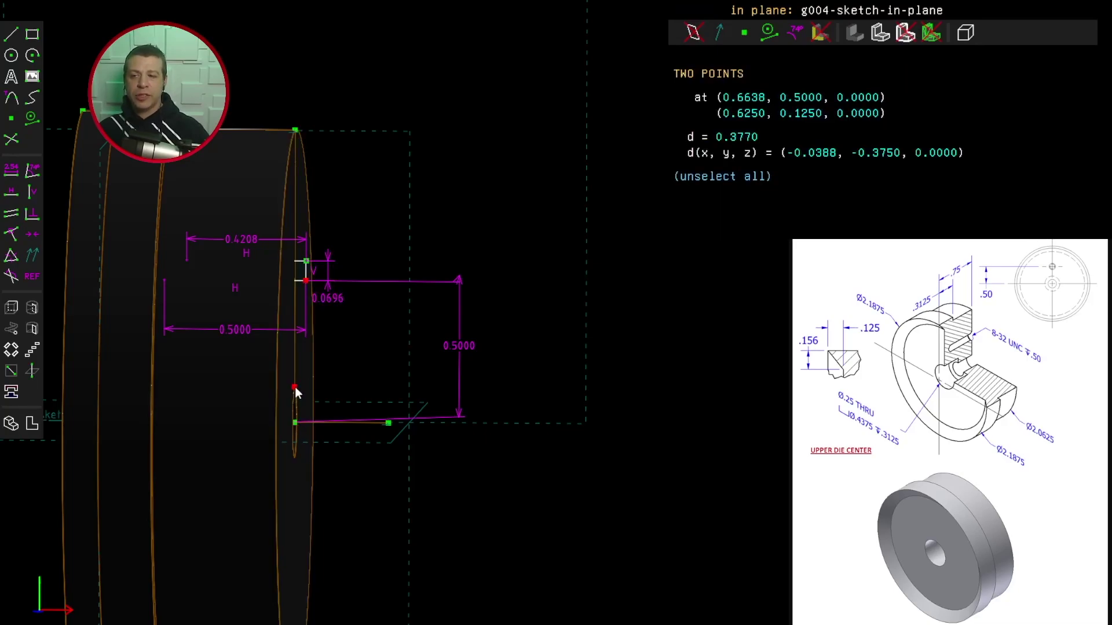
pyautogui.click(36, 194)
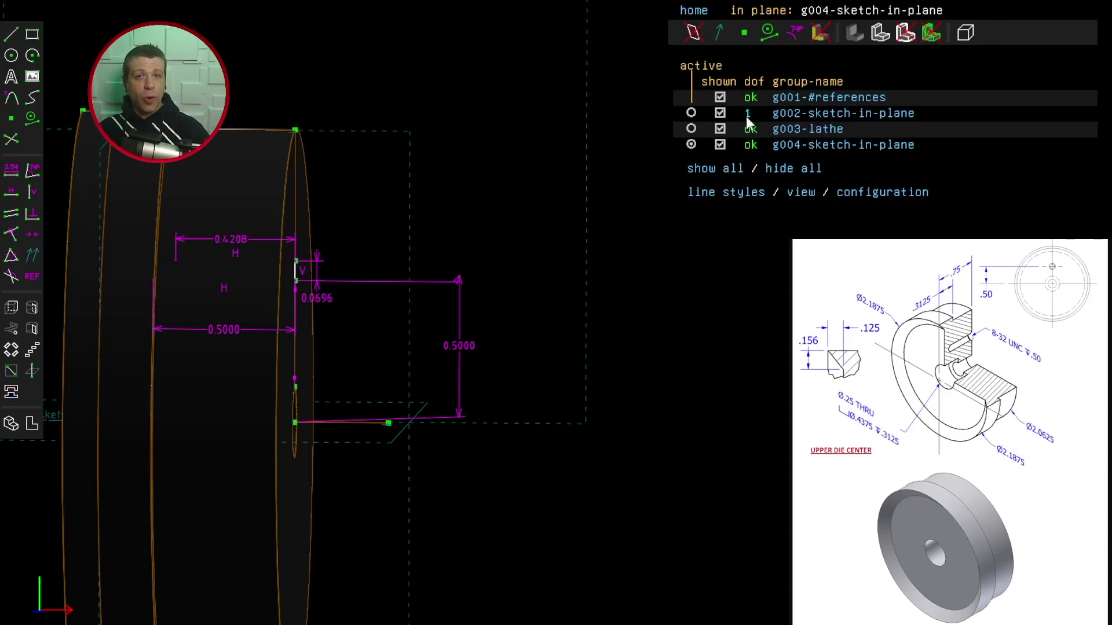
pyautogui.click(690, 112)
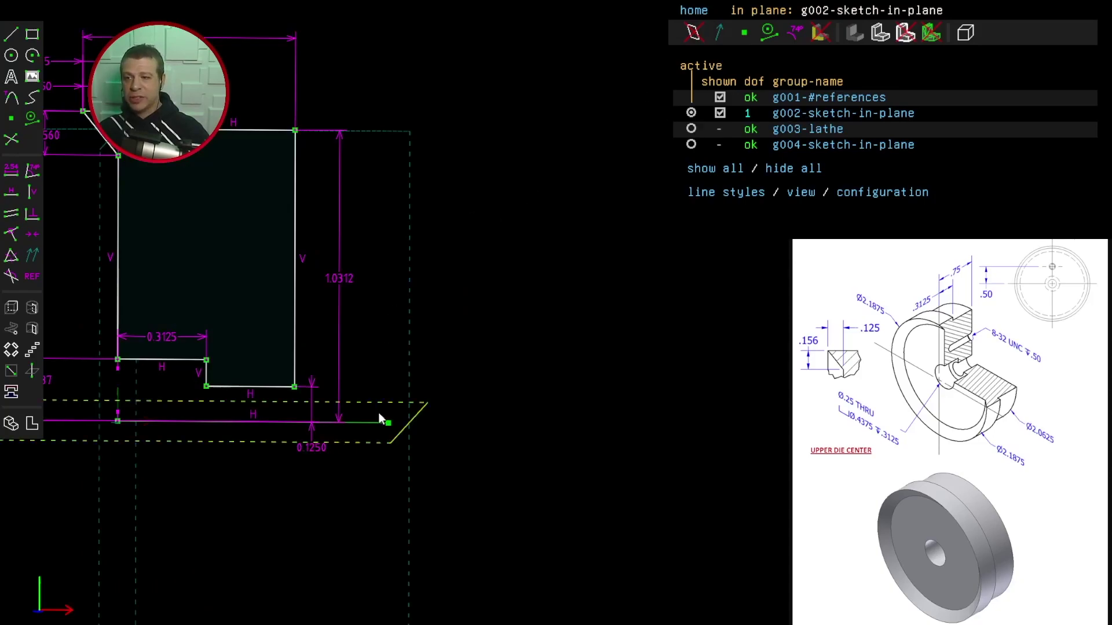
# Give the g002 cross-section's baseline axis line a length dimension of 1
pyautogui.moveTo(378, 412); pyautogui.dragTo(505, 490, button='right')
pyautogui.moveTo(506, 495)
pyautogui.mouseDown()
pyautogui.moveTo(490, 490)
pyautogui.moveTo(524, 491)
pyautogui.mouseUp()
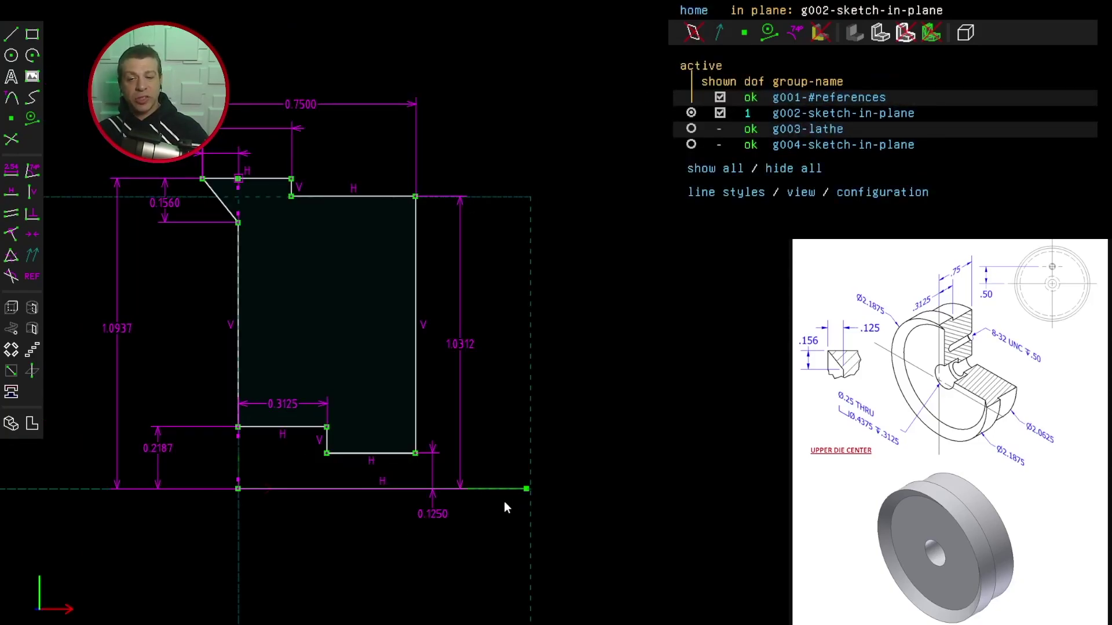
pyautogui.click(494, 489)
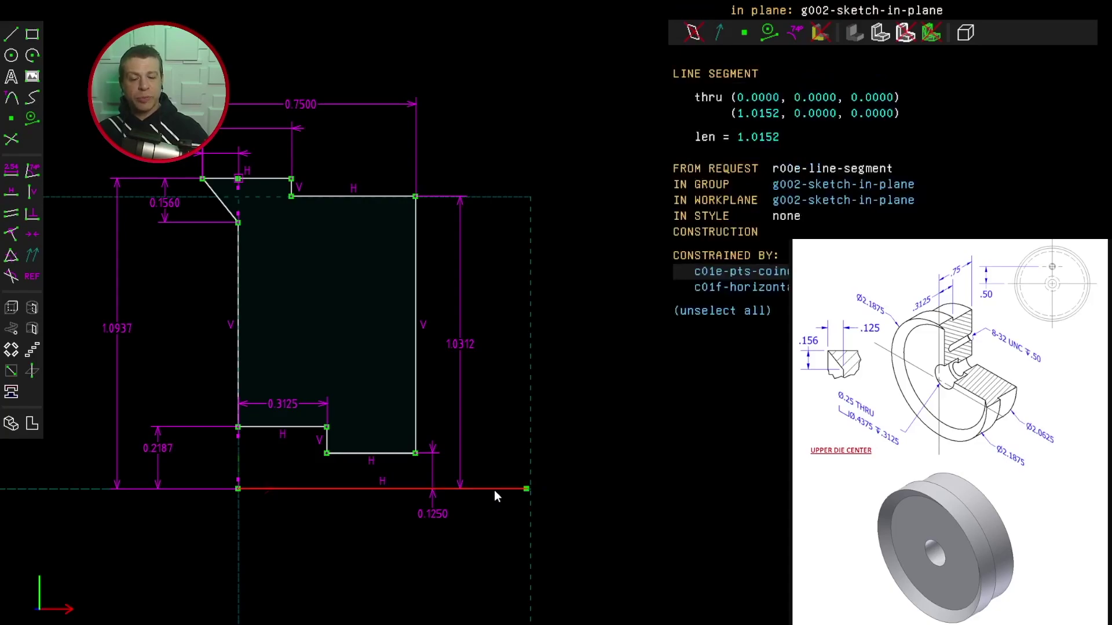
pyautogui.click(13, 172)
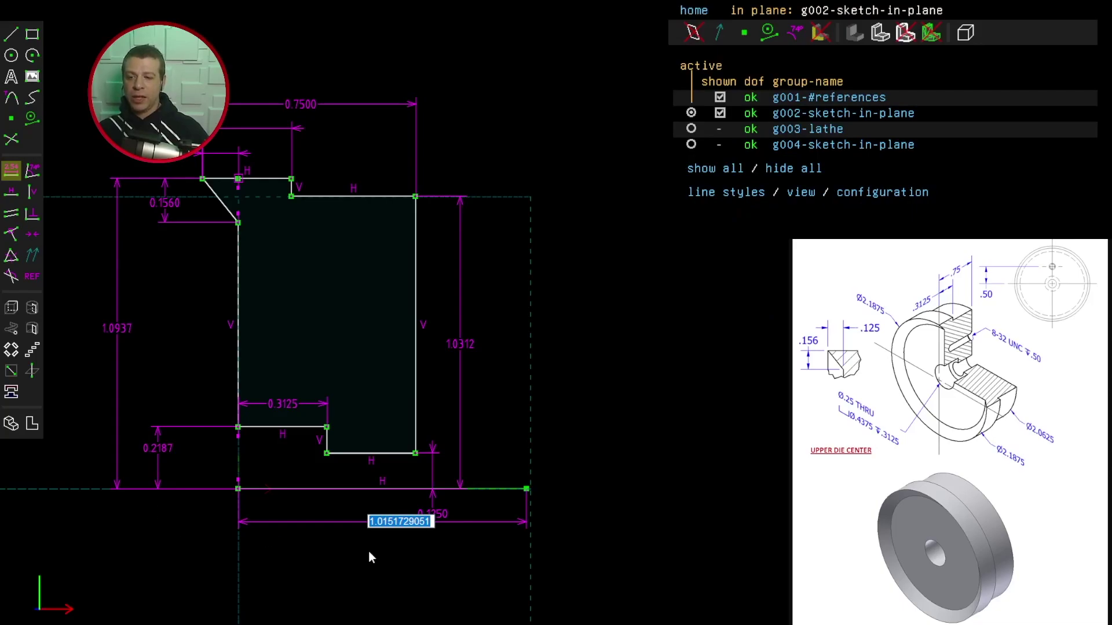
pyautogui.write('1')
pyautogui.press('Return')
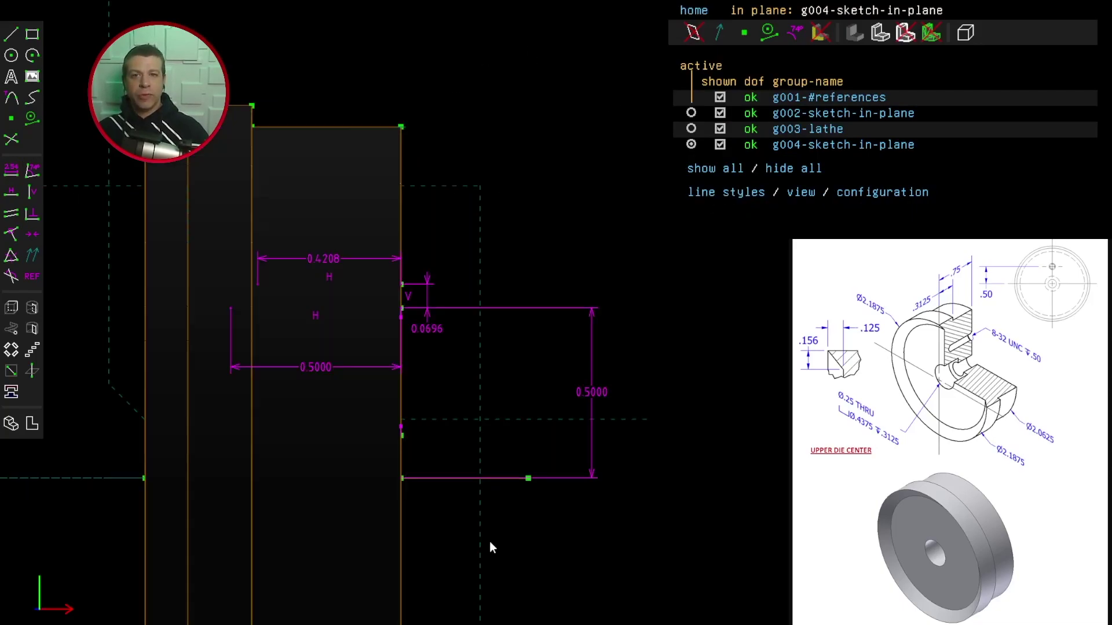
# Show hidden edges as wireframe, hide all constraints, and select the profile's right endpoint and bottom edge
pyautogui.moveTo(504, 544); pyautogui.dragTo(448, 549, button='middle')
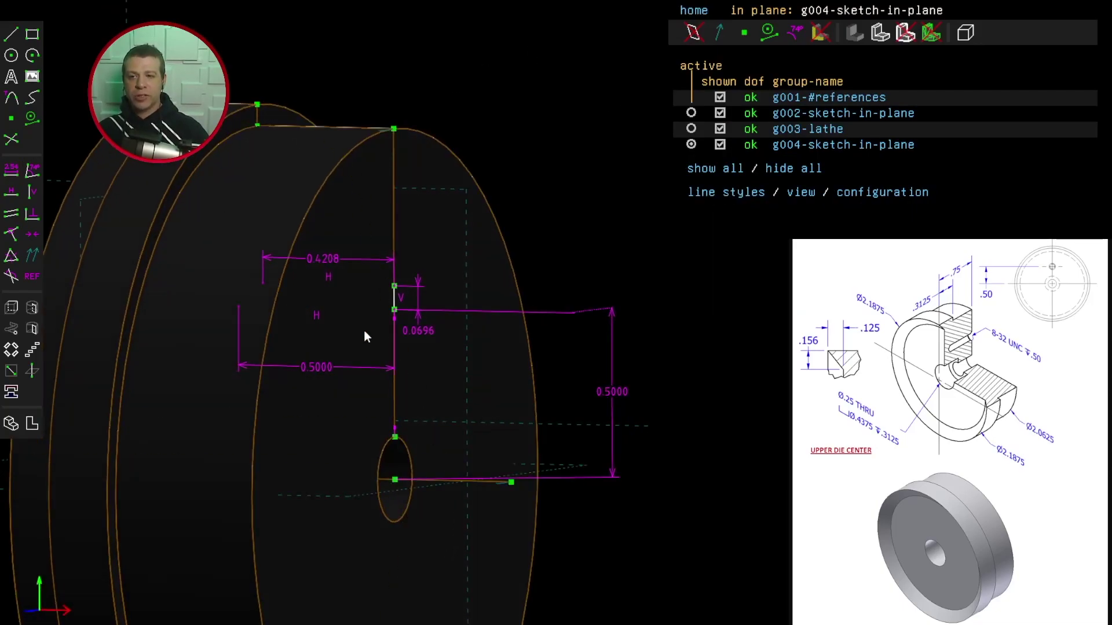
pyautogui.click(966, 35)
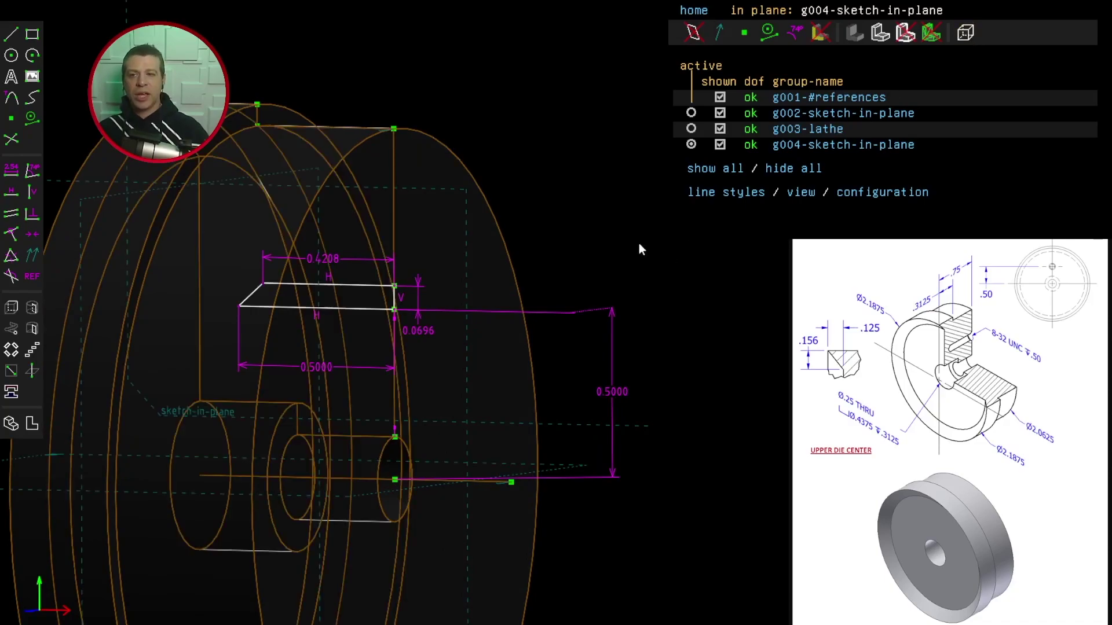
pyautogui.moveTo(569, 255)
pyautogui.mouseDown(button='middle')
pyautogui.moveTo(544, 242)
pyautogui.moveTo(562, 265)
pyautogui.mouseUp(button='middle')
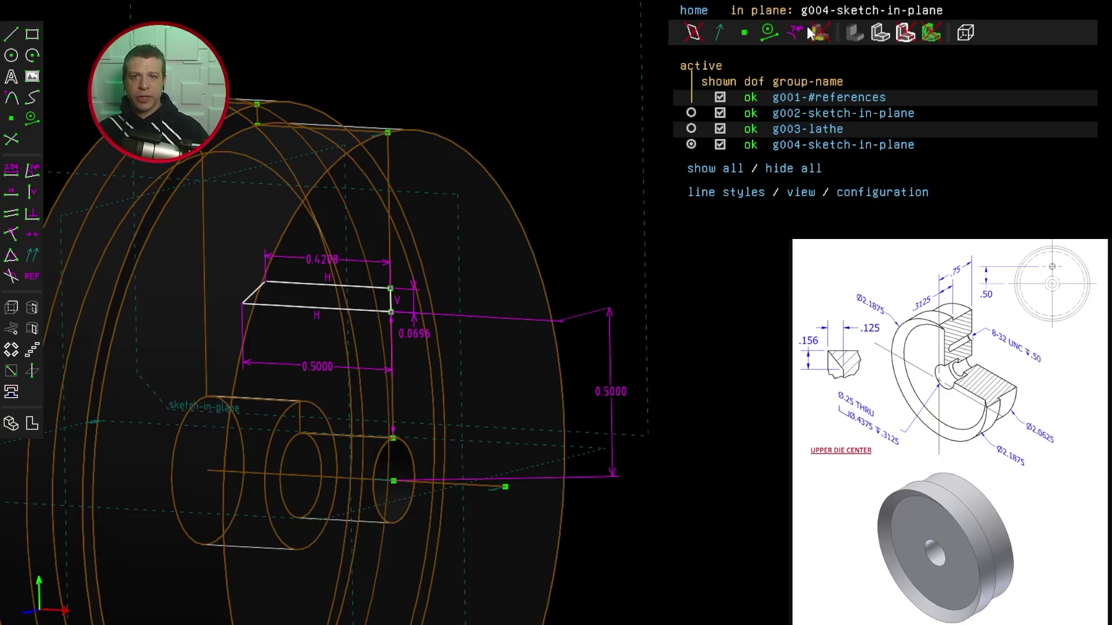
pyautogui.click(797, 33)
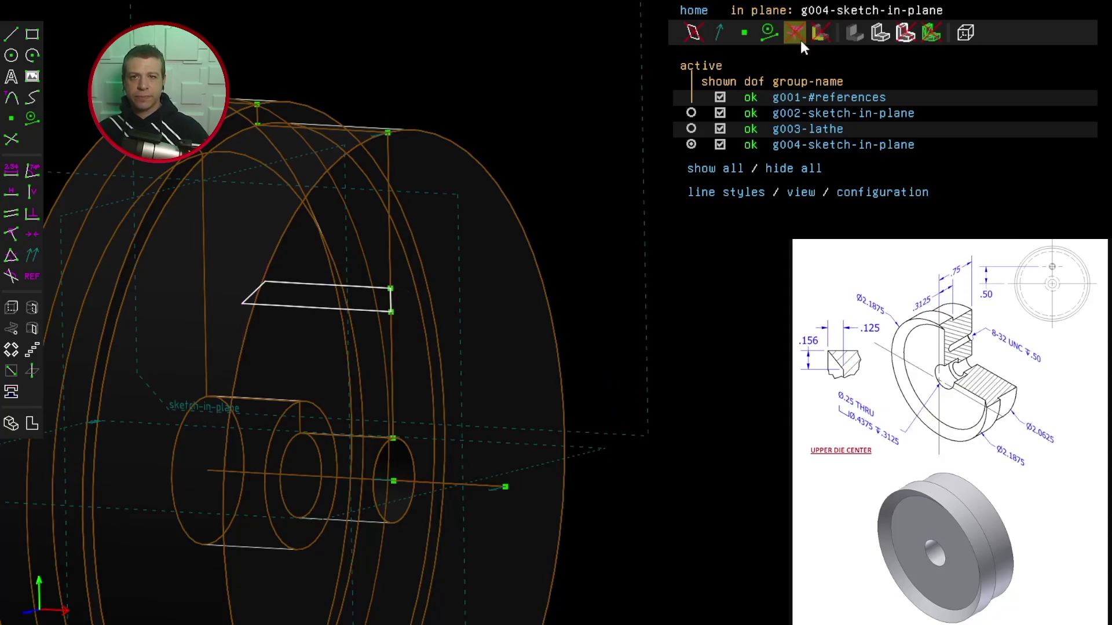
pyautogui.click(394, 309)
pyautogui.click(374, 307)
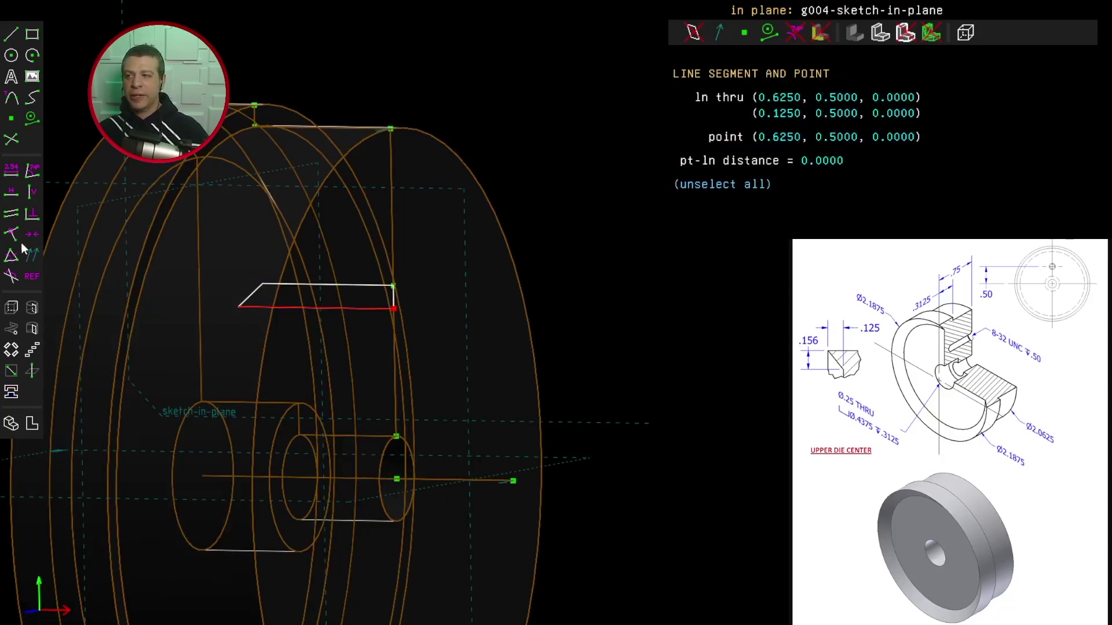
# Lathe the trapezoid around its bottom edge as a difference cut, then hide all sketch entities
pyautogui.click(33, 308)
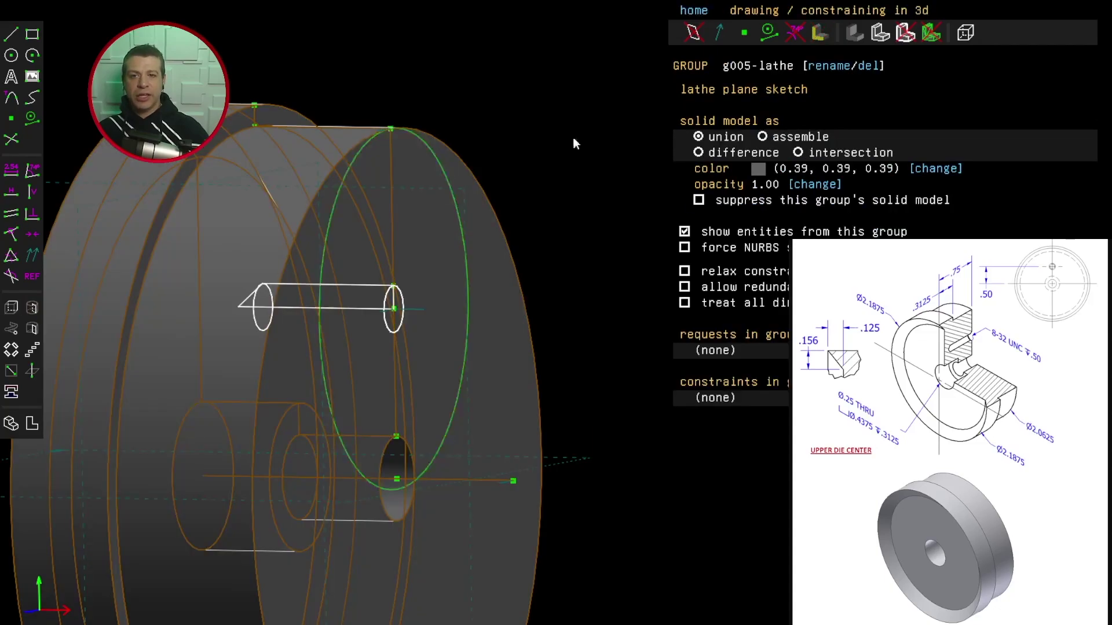
pyautogui.click(699, 152)
pyautogui.moveTo(539, 326); pyautogui.dragTo(107, 426, button='middle')
pyautogui.moveTo(9, 431); pyautogui.dragTo(206, 481, button='middle')
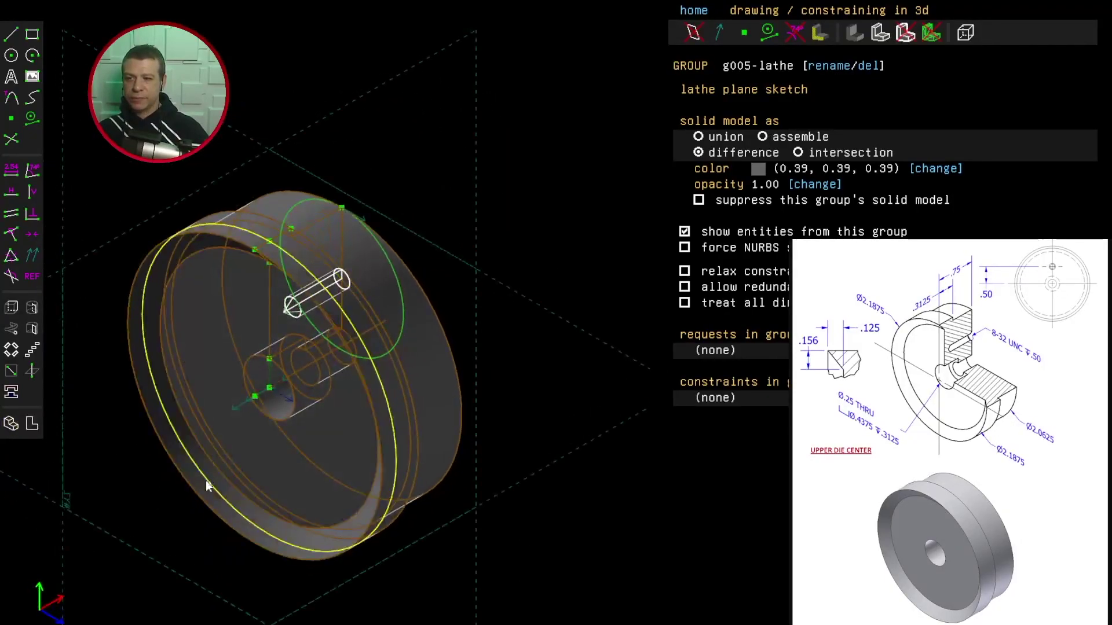
pyautogui.click(697, 11)
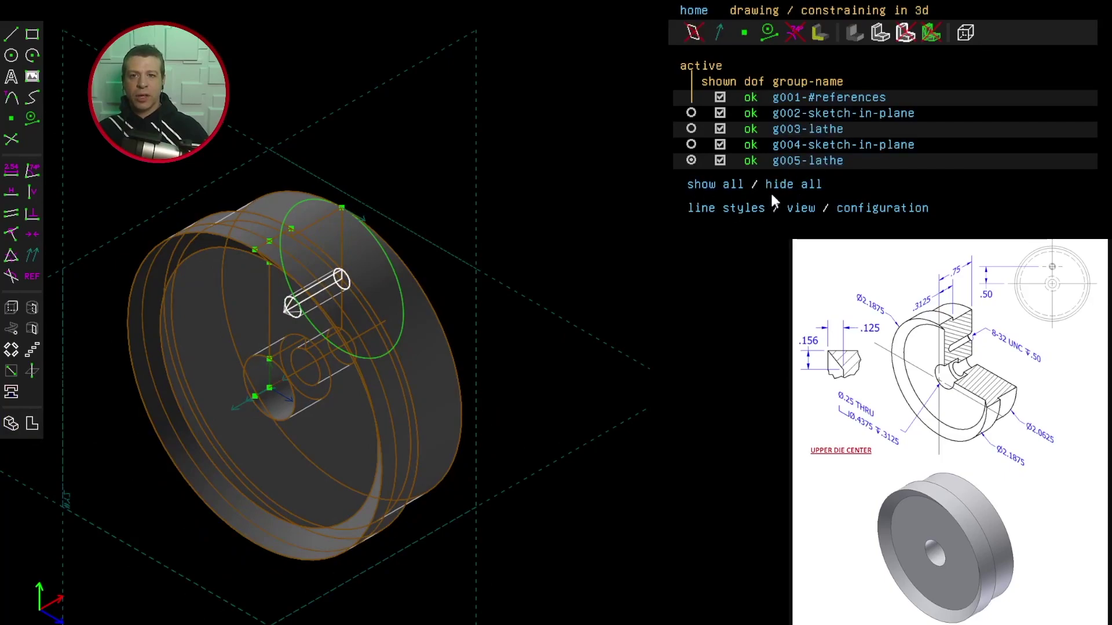
pyautogui.click(784, 184)
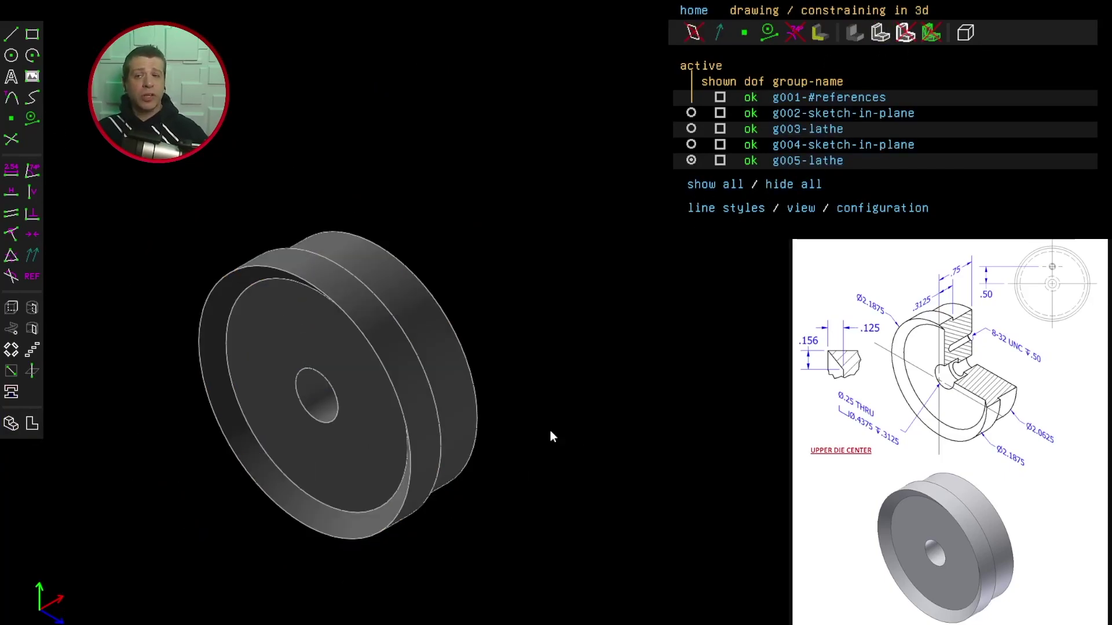